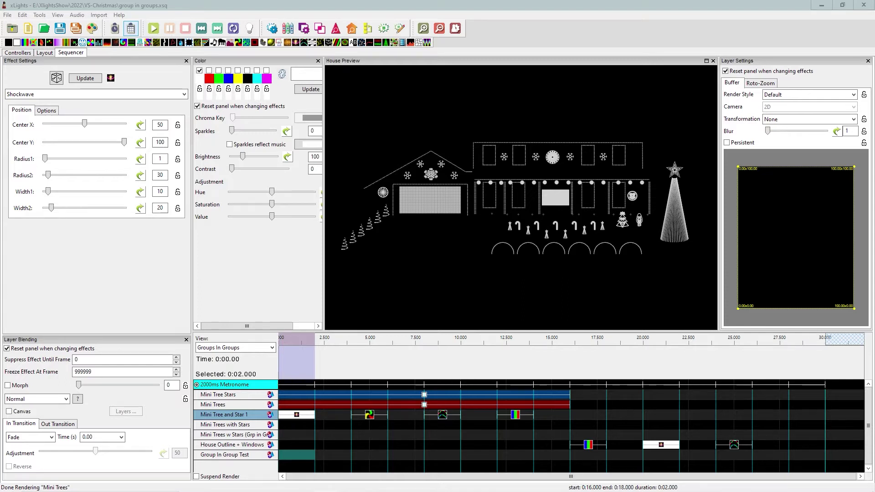
# Step: In Layout, review the House Outline + Windows members, then show Group In Group Test's Horizontals, Verticals and Windows
pyautogui.click(45, 53)
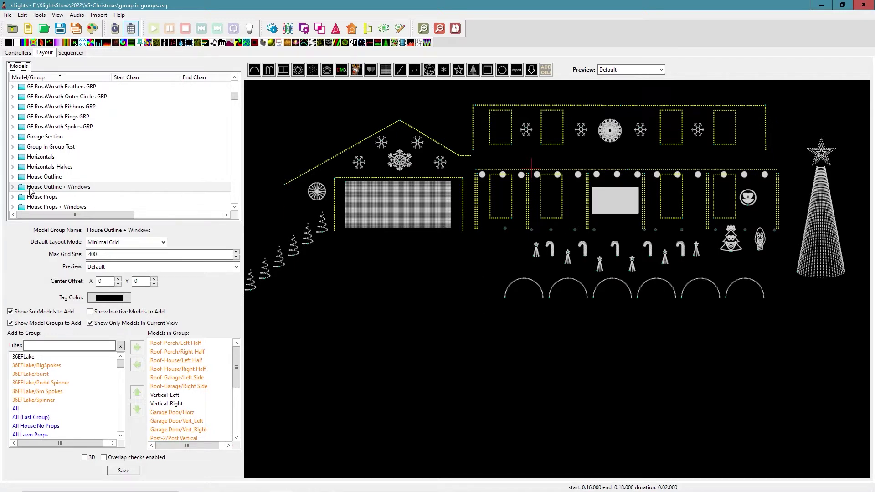
pyautogui.click(45, 188)
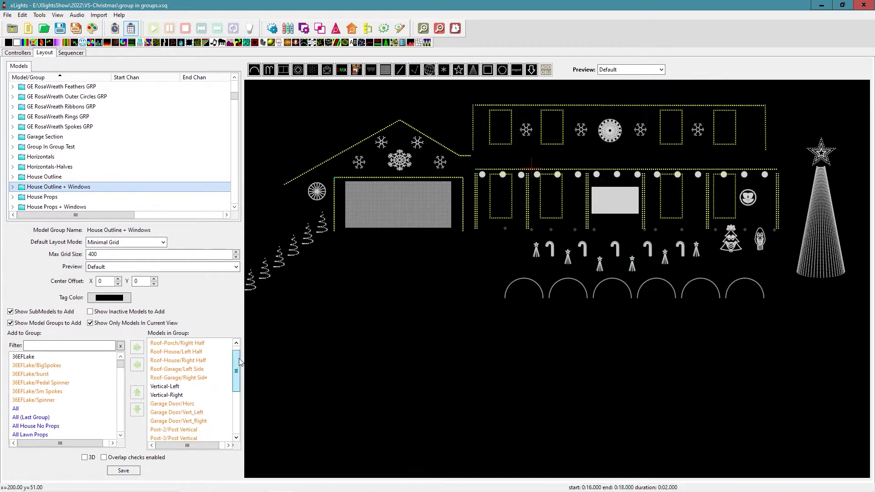
pyautogui.moveTo(236, 367); pyautogui.dragTo(236, 413)
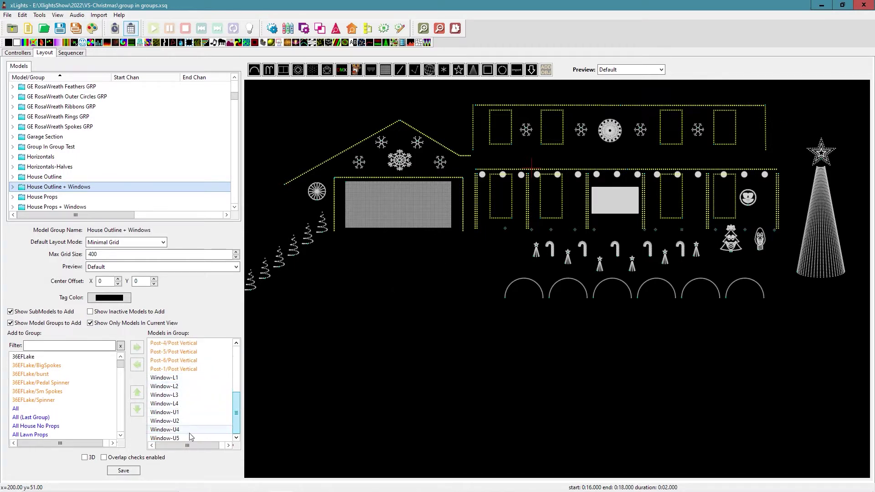
pyautogui.scroll(2, 229, 409)
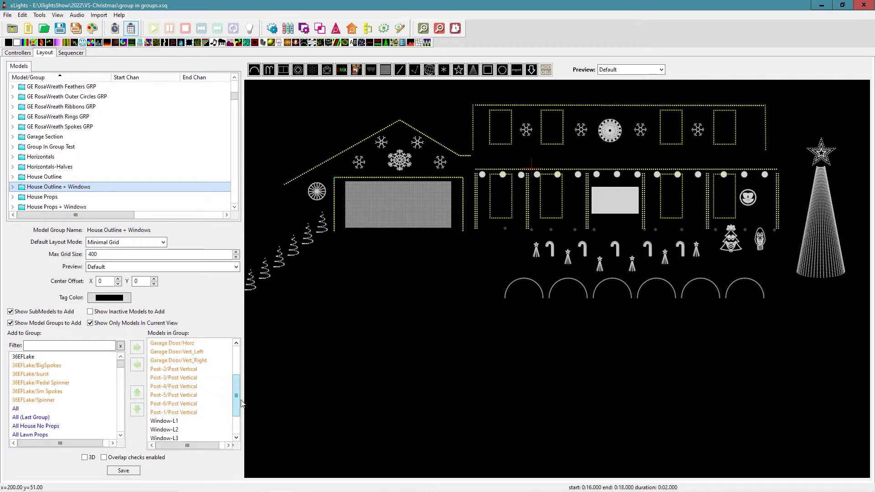
pyautogui.moveTo(234, 396); pyautogui.dragTo(236, 379)
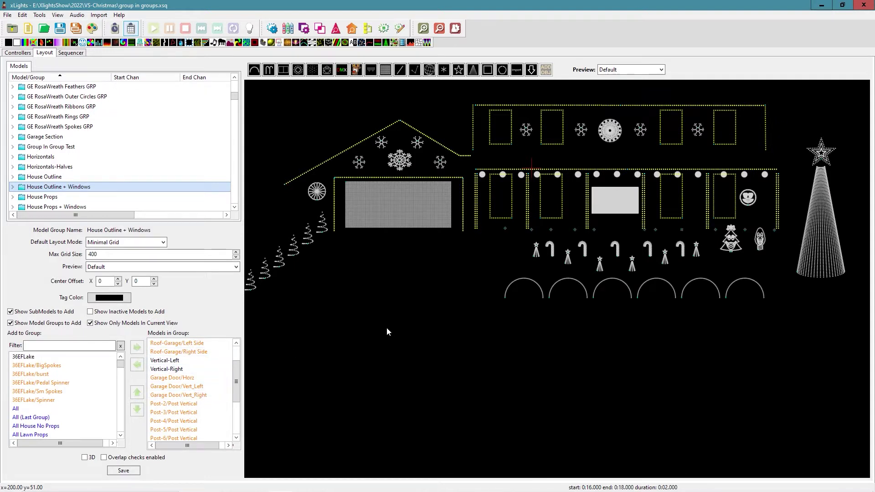
pyautogui.scroll(2, 206, 351)
pyautogui.moveTo(236, 366); pyautogui.dragTo(240, 413)
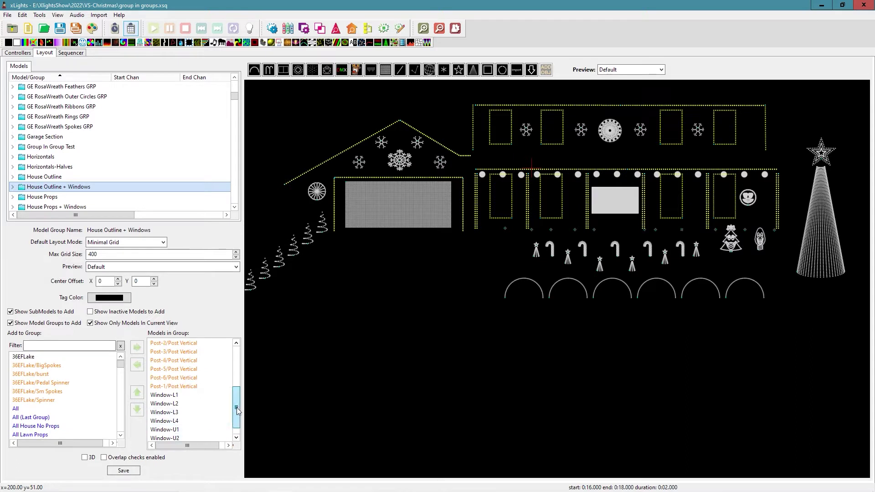
pyautogui.moveTo(236, 412); pyautogui.dragTo(236, 367)
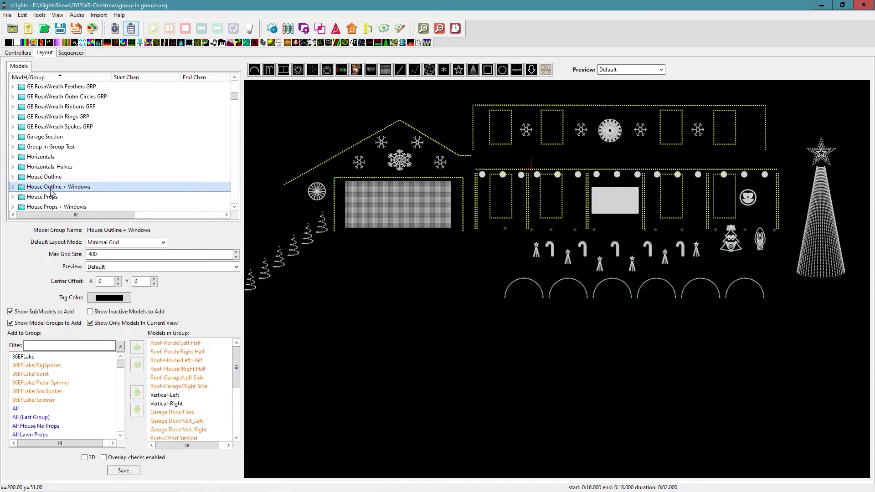
pyautogui.click(47, 147)
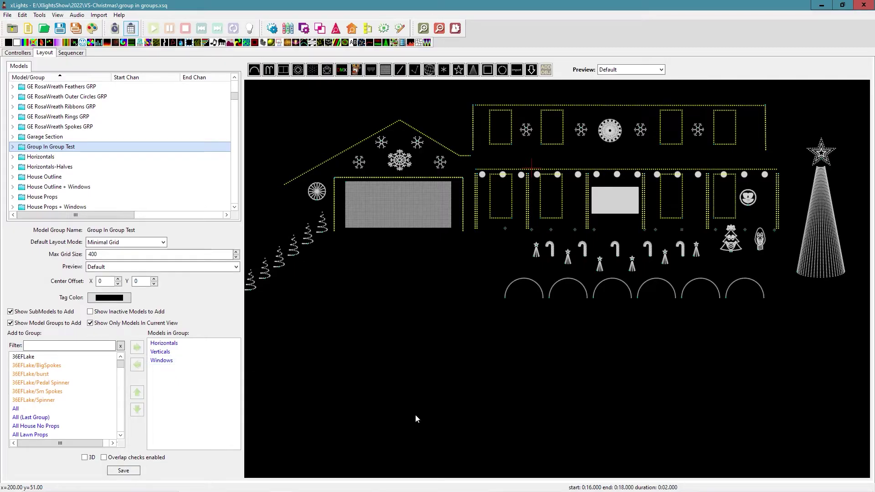
# Step: Preview the House Outline + Windows Bars effect in Default render style, then restore Per Model Default
pyautogui.click(69, 54)
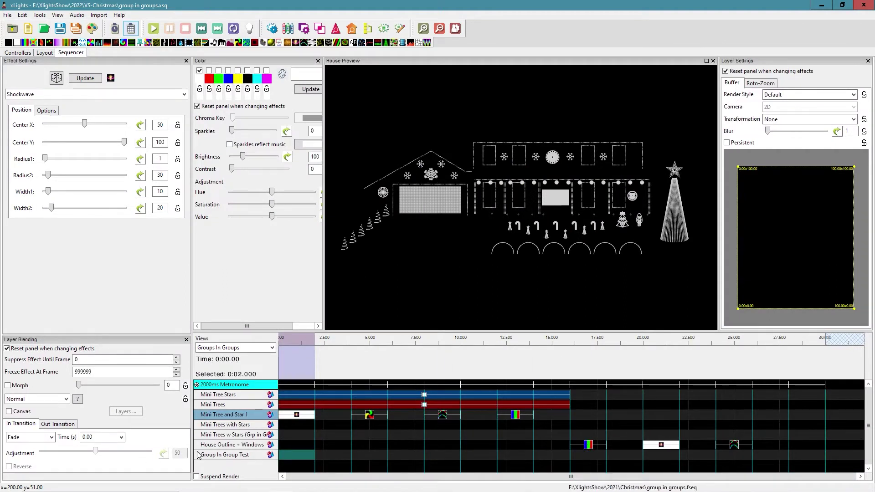
pyautogui.click(588, 445)
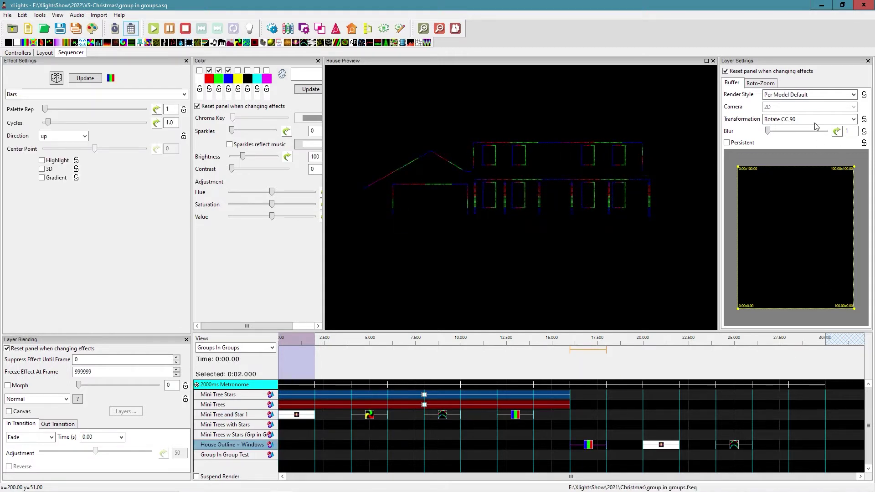
pyautogui.click(782, 95)
pyautogui.click(781, 104)
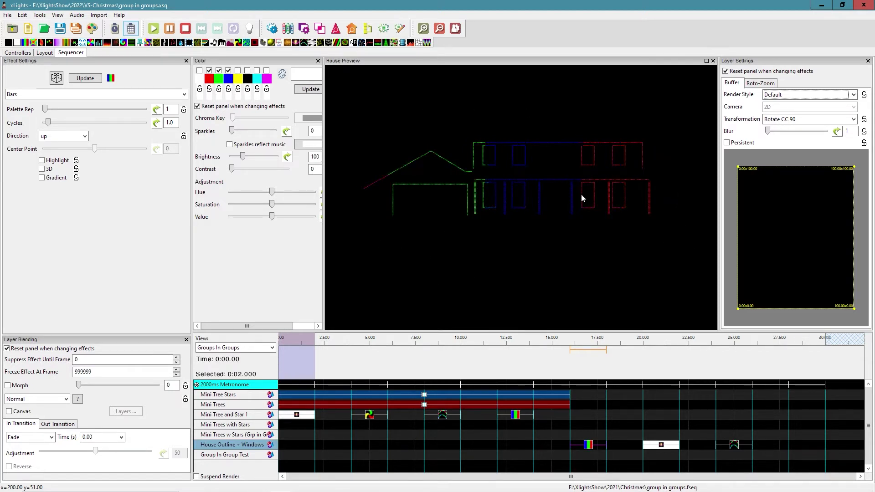
pyautogui.click(838, 95)
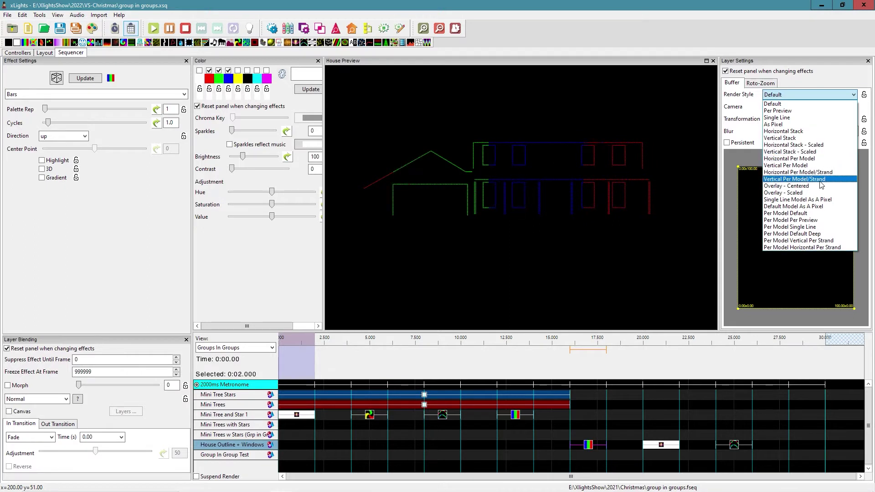
pyautogui.click(808, 213)
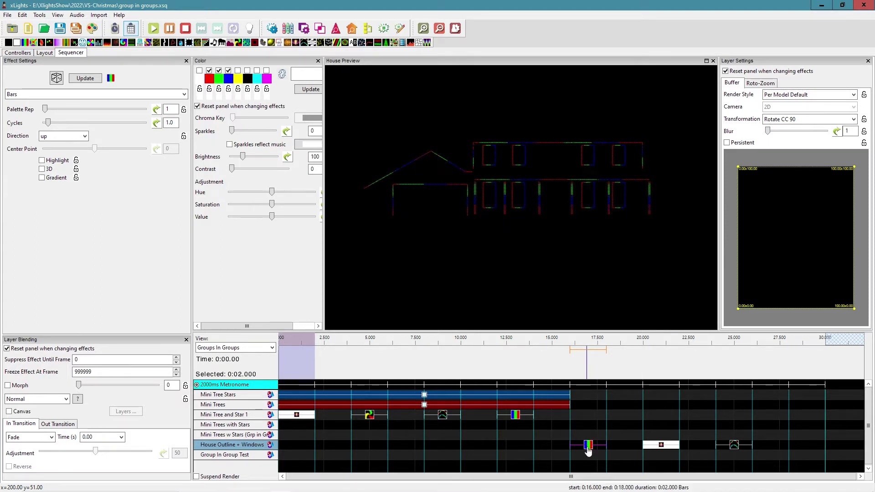
# Step: Paste the House Outline + Windows Shockwave onto Group In Group Test at 22–24 s
pyautogui.click(627, 453)
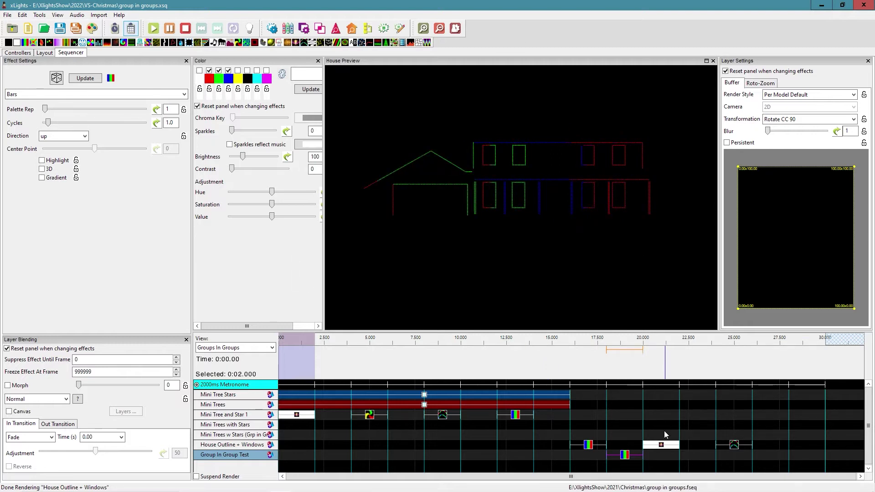
pyautogui.click(662, 446)
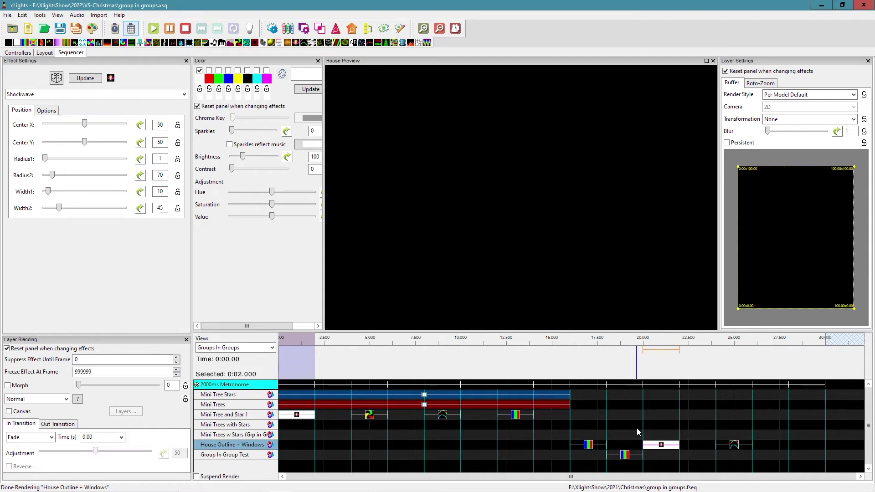
pyautogui.click(691, 457)
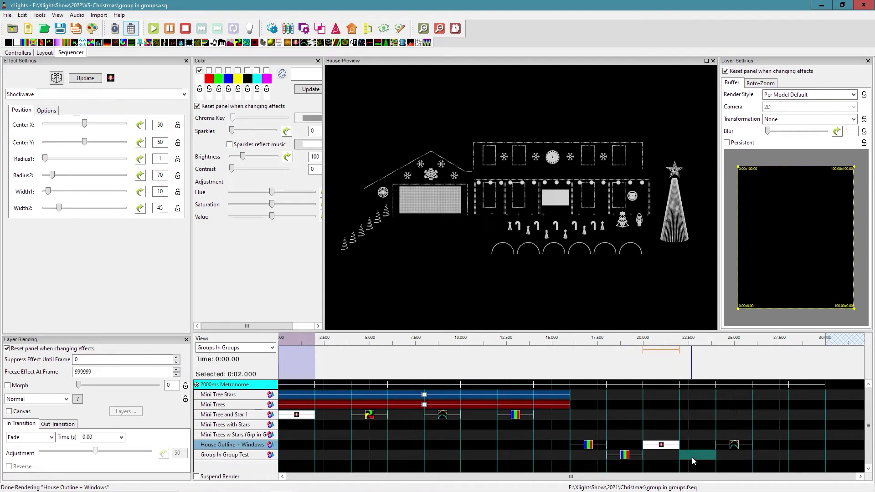
pyautogui.hotkey('ctrl', 'v')
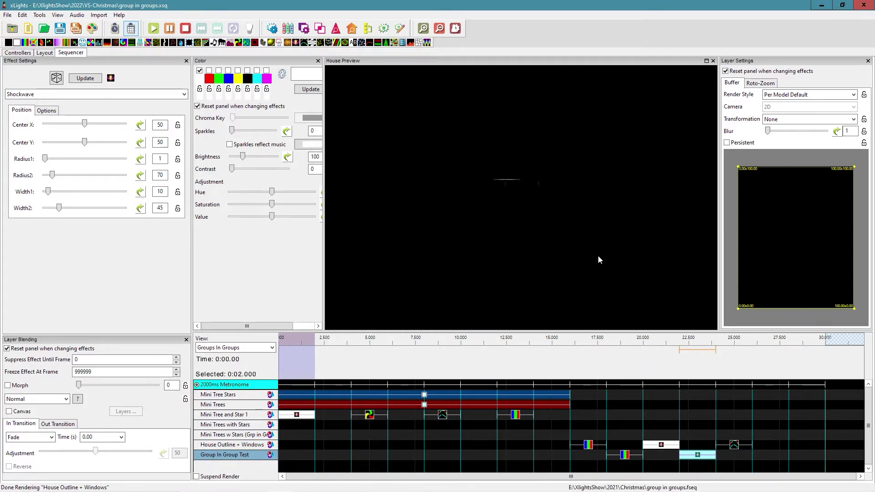
# Step: Try Default style on the Single Strand effect and add a copy on Group In Group Test at 26–28 s
pyautogui.click(733, 444)
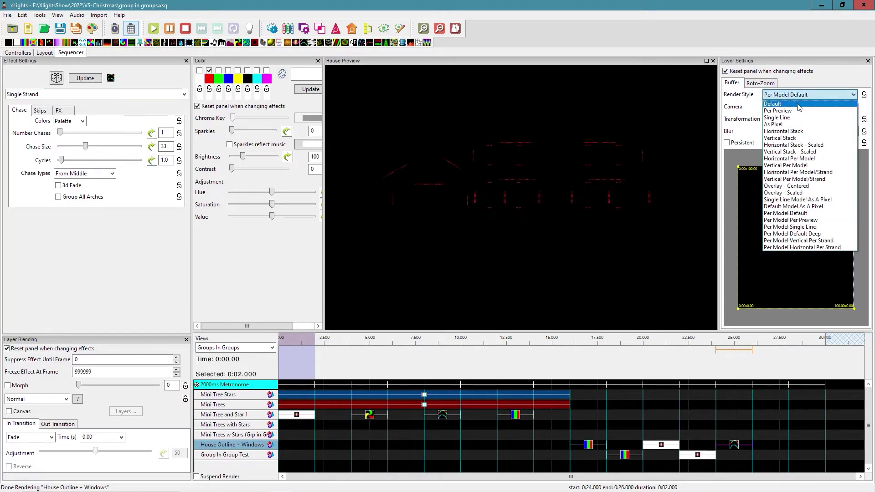
pyautogui.click(784, 104)
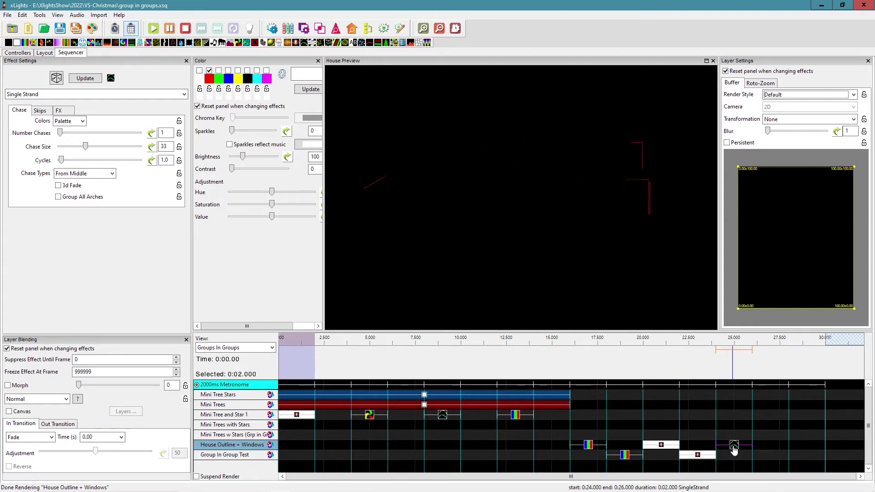
pyautogui.doubleClick(771, 457)
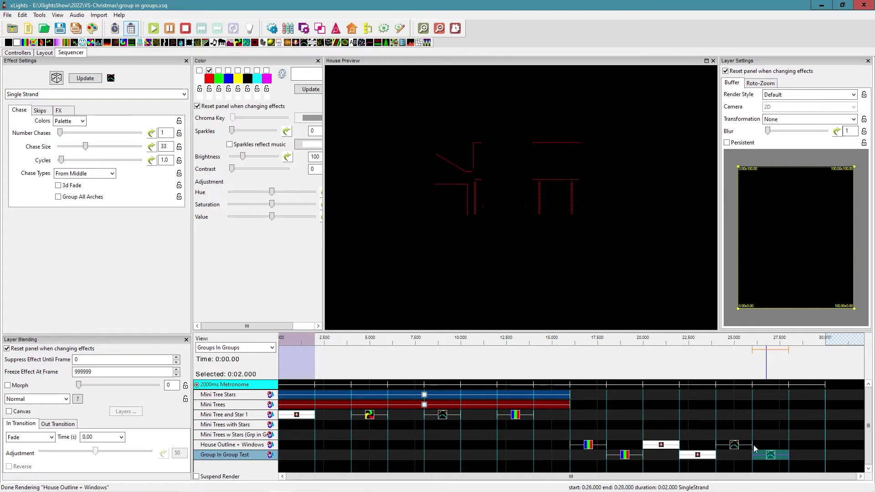
pyautogui.click(729, 445)
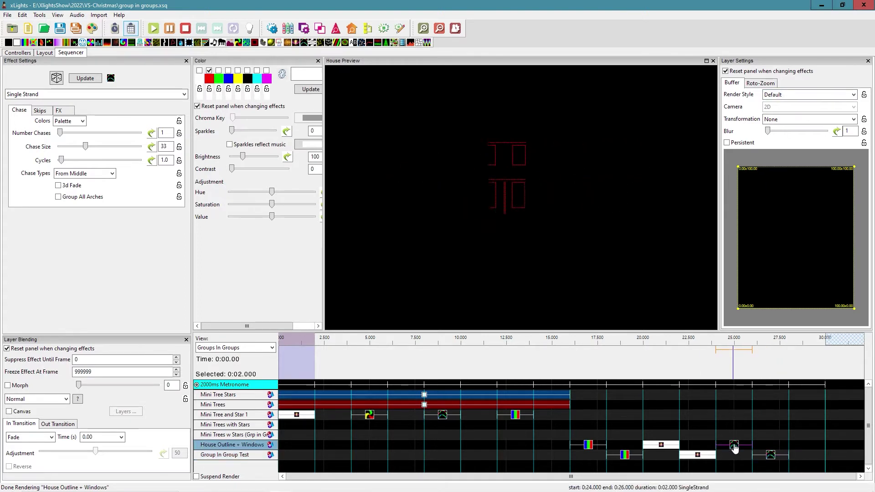
pyautogui.click(769, 455)
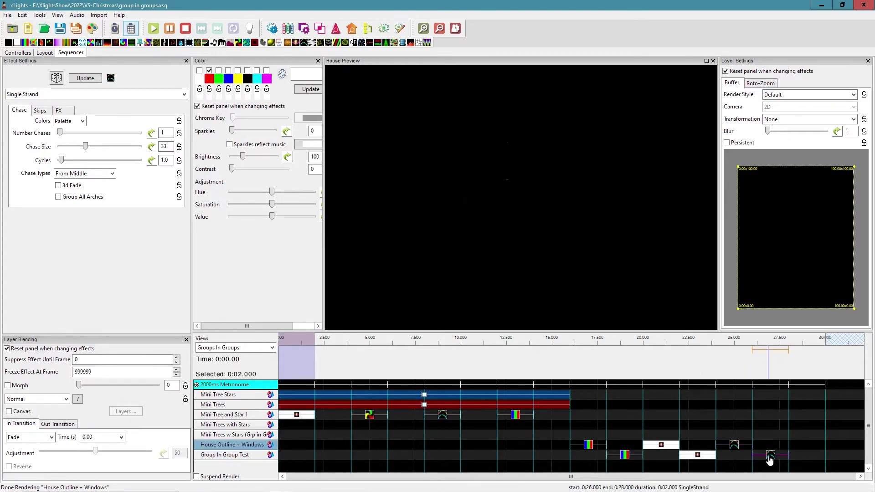
# Step: Set both Single Strand effects to Per Model Default render style and preview the chase
pyautogui.click(733, 445)
pyautogui.click(803, 96)
pyautogui.click(802, 213)
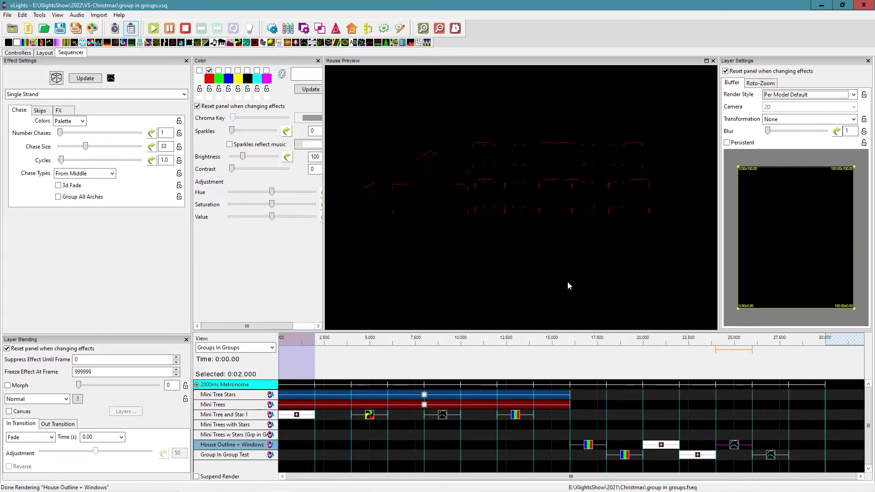
pyautogui.click(769, 458)
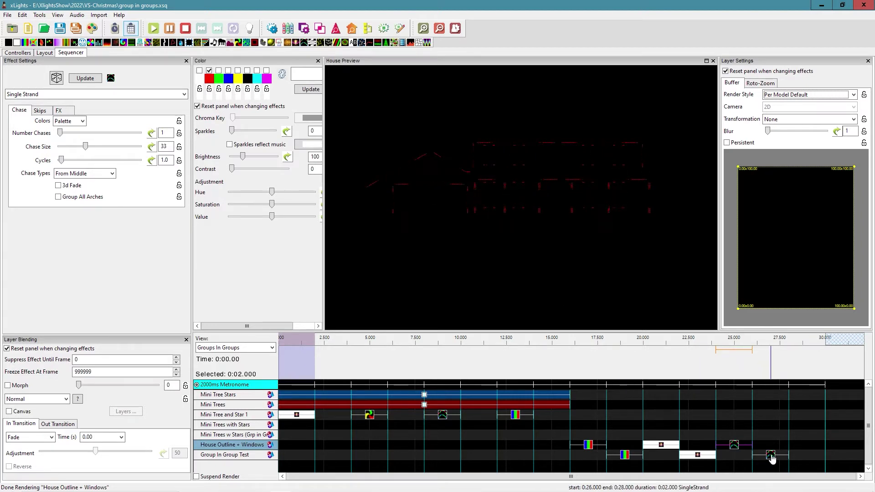
pyautogui.click(796, 99)
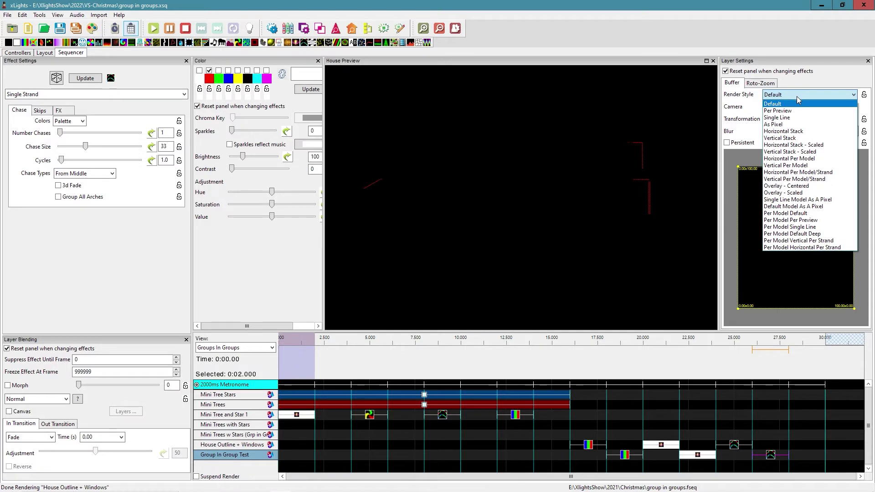
pyautogui.click(812, 219)
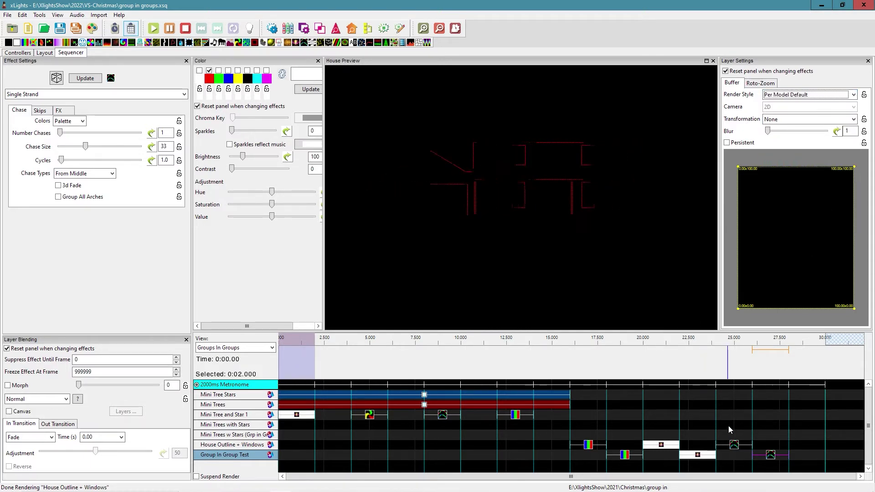
pyautogui.click(733, 445)
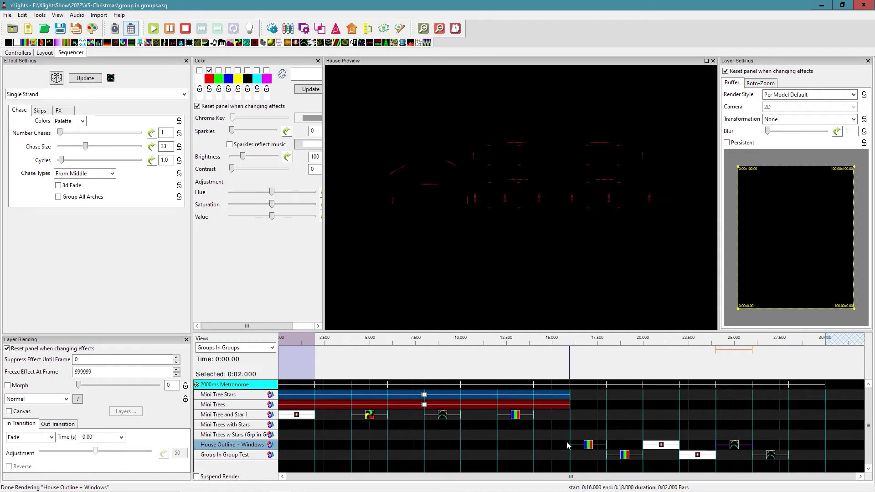
# Step: Render the Bars copy on Group In Group Test with Per Model Default Deep, comparing with the original
pyautogui.click(625, 457)
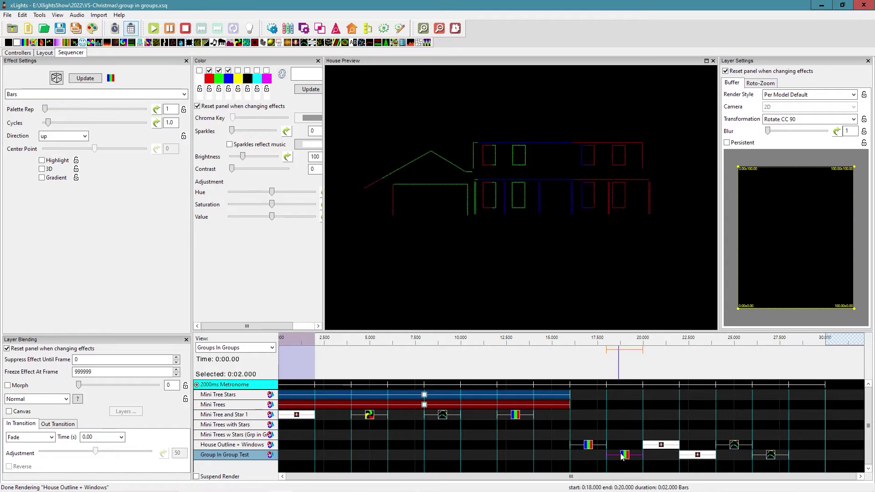
pyautogui.click(804, 95)
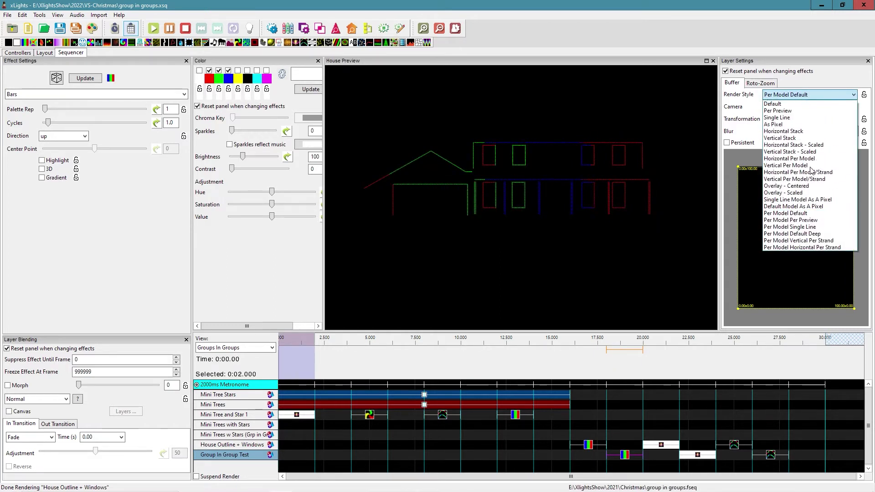
pyautogui.click(815, 234)
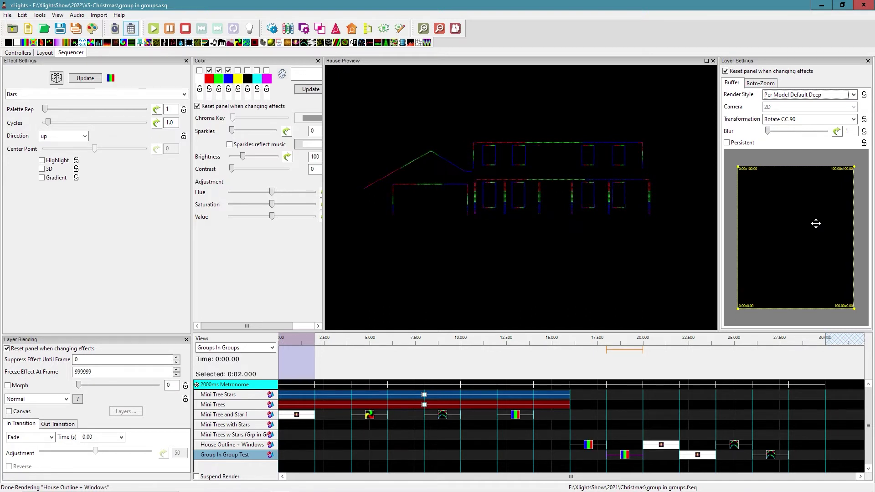
pyautogui.click(588, 445)
pyautogui.click(625, 456)
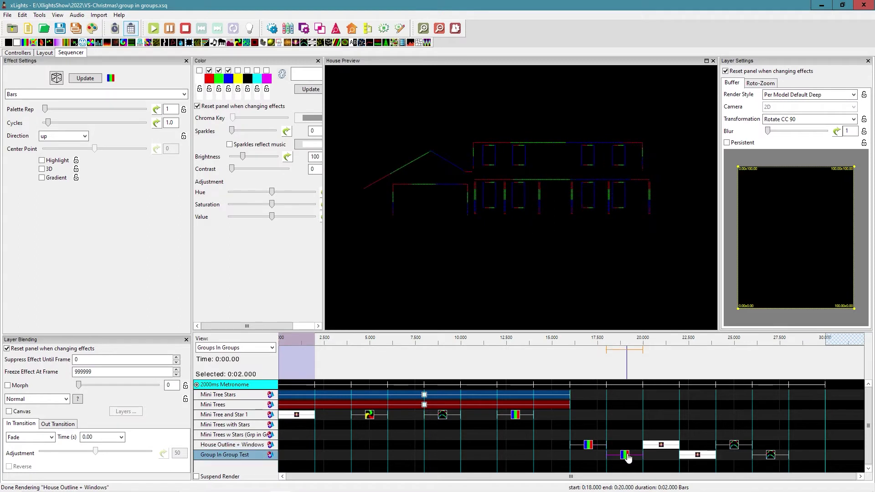
# Step: Set the Shockwave and Single Strand copies on Group In Group Test to Per Model Default Deep
pyautogui.click(683, 455)
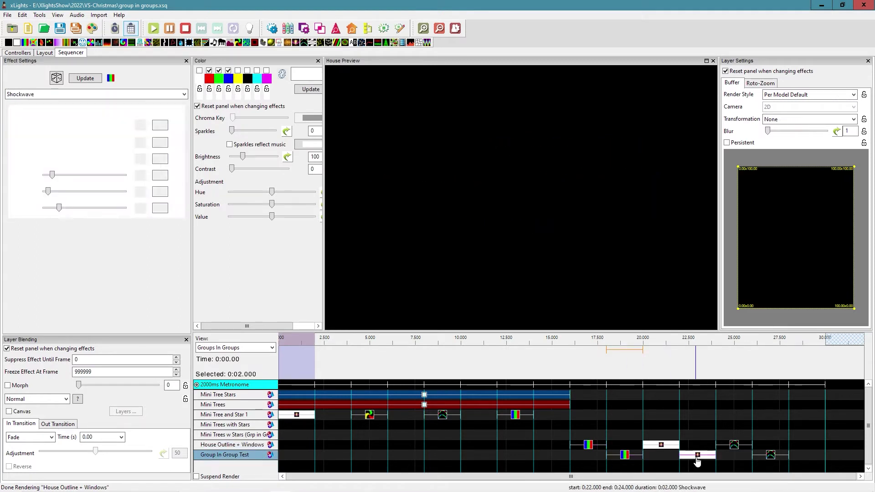
pyautogui.click(809, 95)
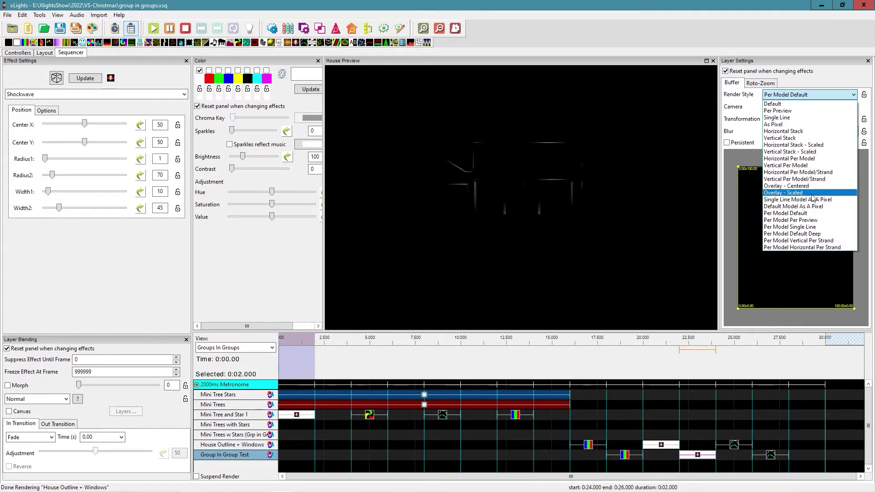
pyautogui.click(811, 234)
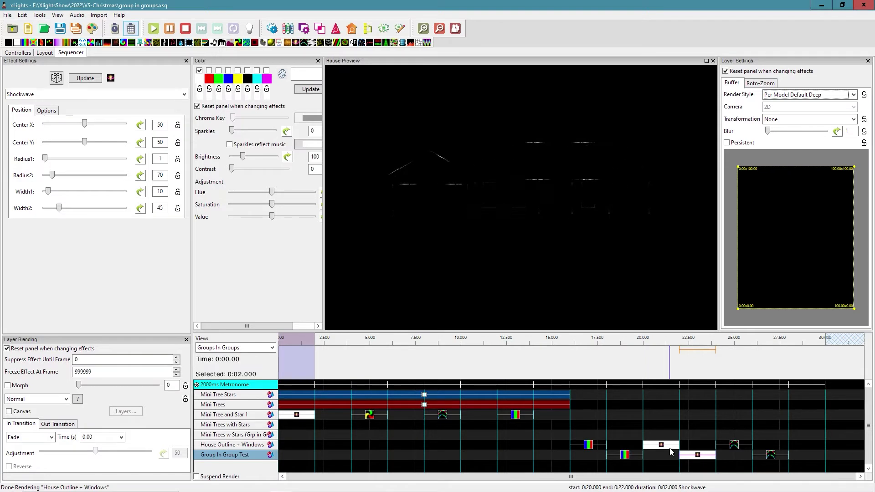
pyautogui.click(770, 455)
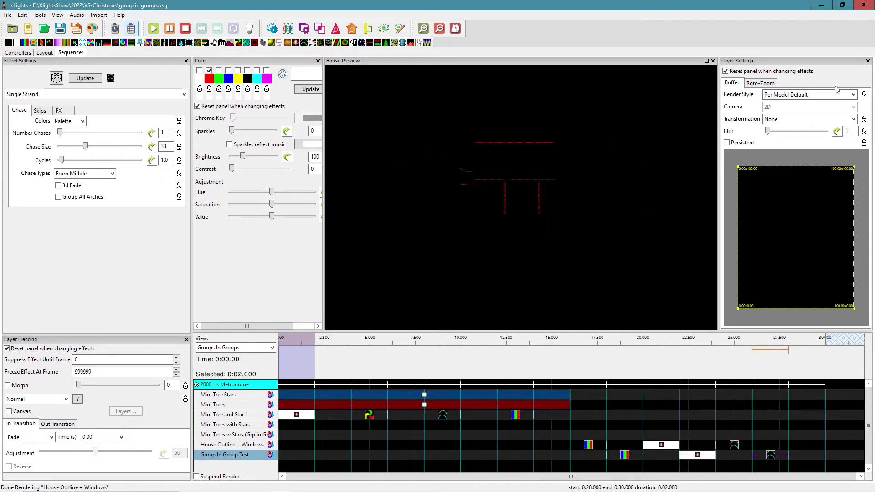
pyautogui.click(802, 94)
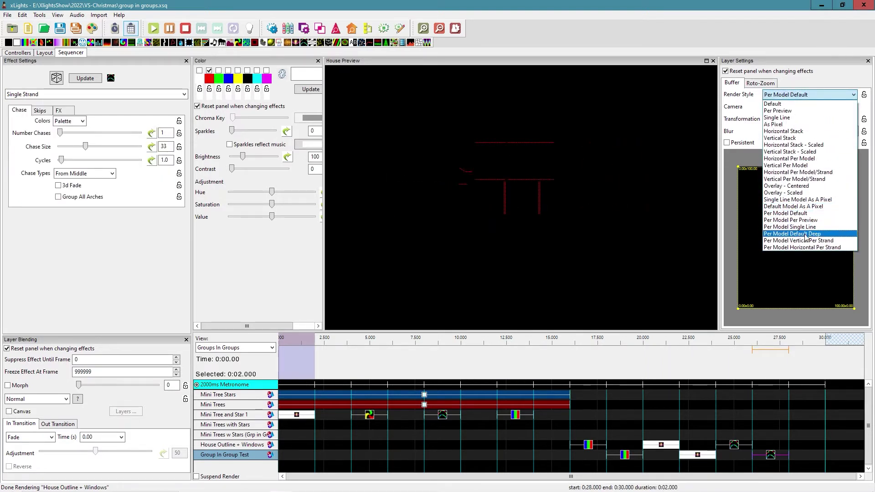
pyautogui.click(805, 234)
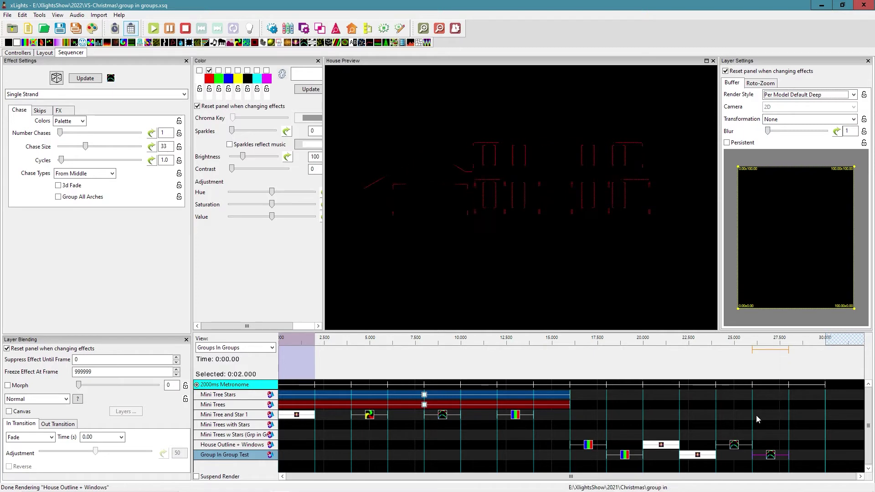
pyautogui.click(738, 449)
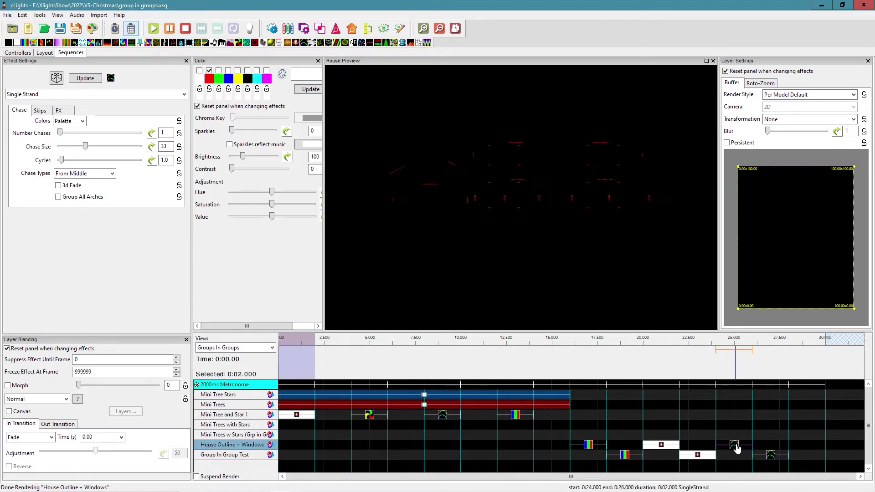
pyautogui.click(771, 456)
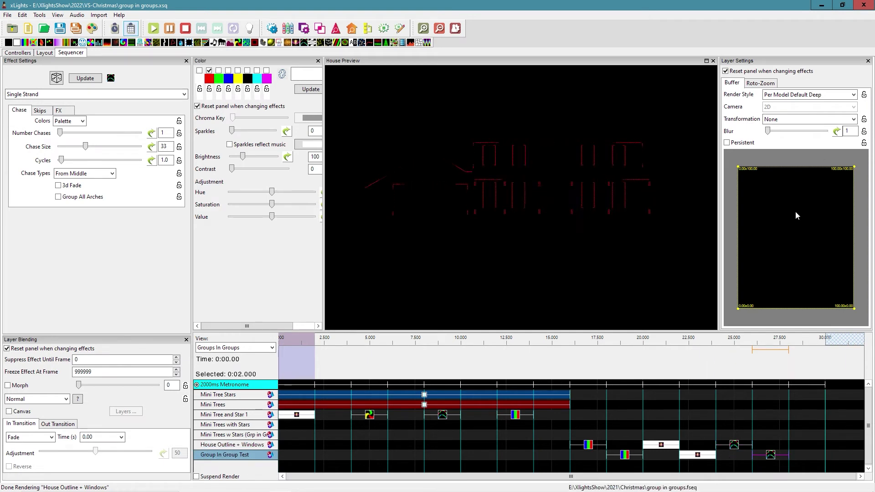
# Step: Dismiss the Render Style list unchanged and select an empty span on Mini Trees w Stars
pyautogui.click(798, 95)
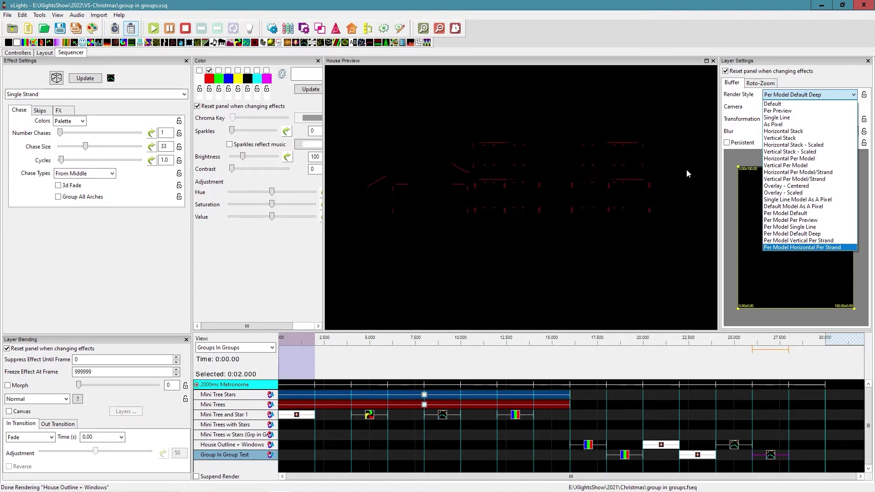
pyautogui.click(820, 93)
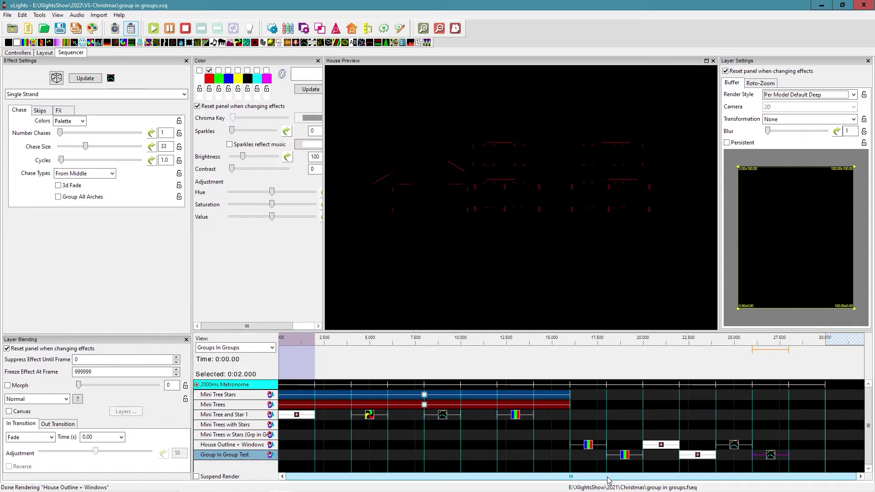
pyautogui.click(390, 436)
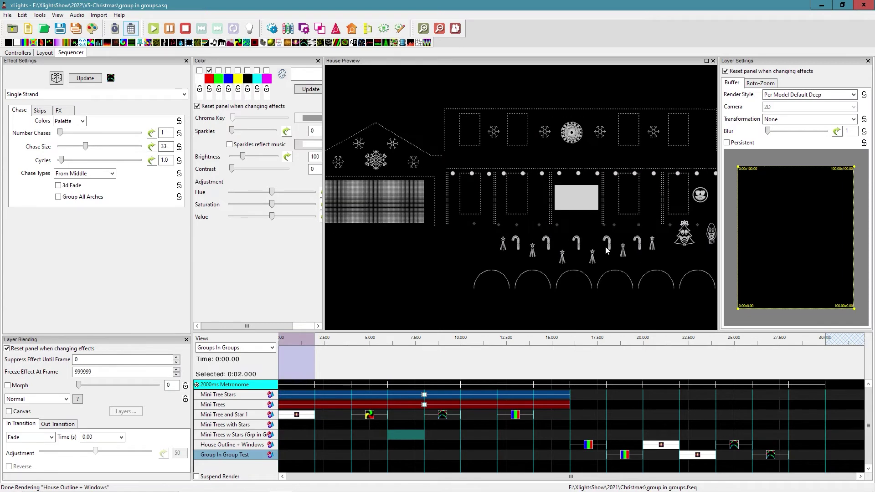
# Step: Zoom and pan the house preview onto the mini trees, candy canes and arches
pyautogui.scroll(5, 620, 260)
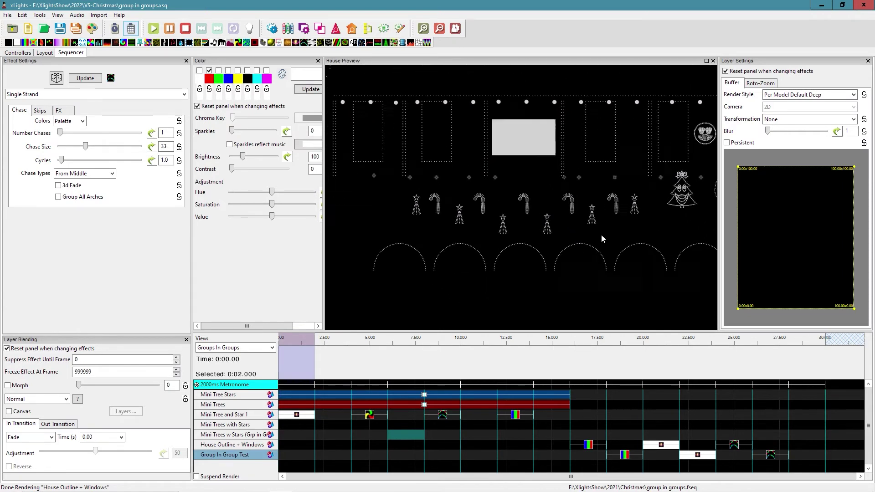
pyautogui.scroll(1, 598, 244)
pyautogui.scroll(3, 600, 242)
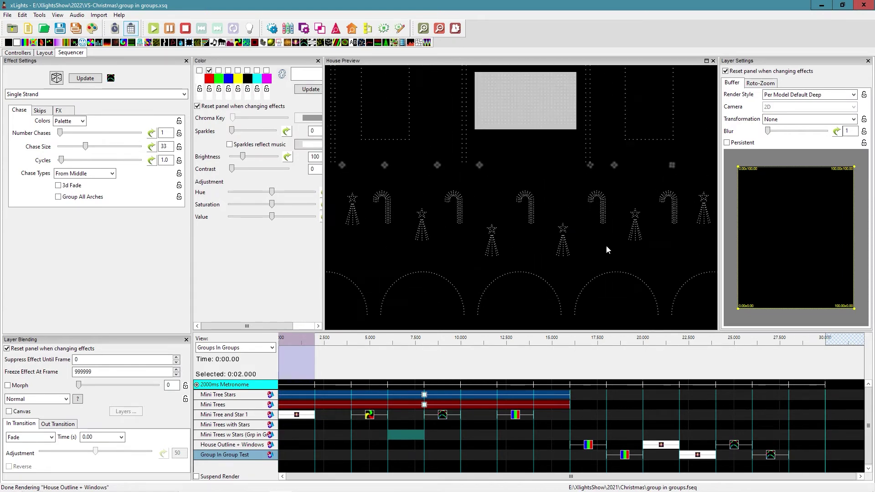
pyautogui.scroll(-1, 568, 241)
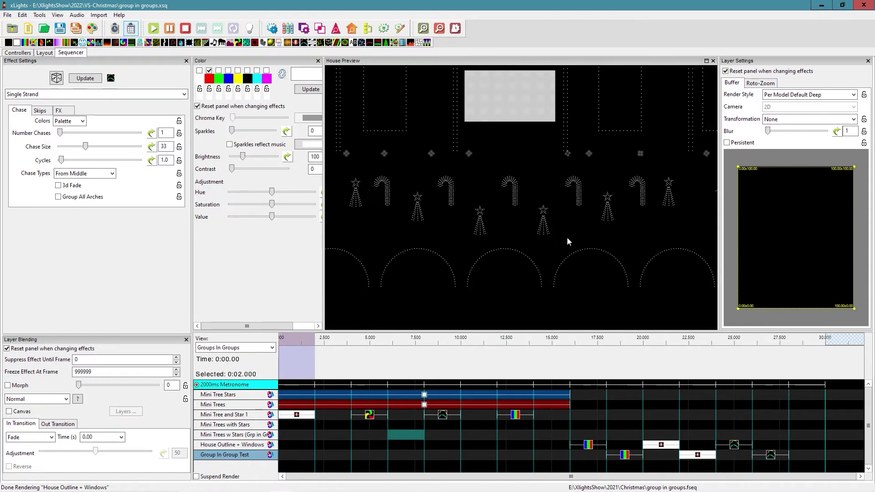
pyautogui.scroll(1, 572, 239)
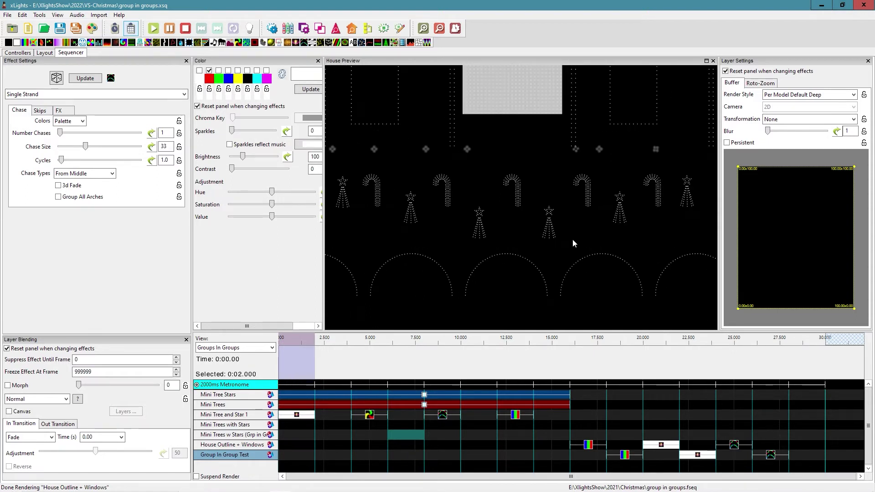
pyautogui.moveTo(573, 240); pyautogui.dragTo(581, 237)
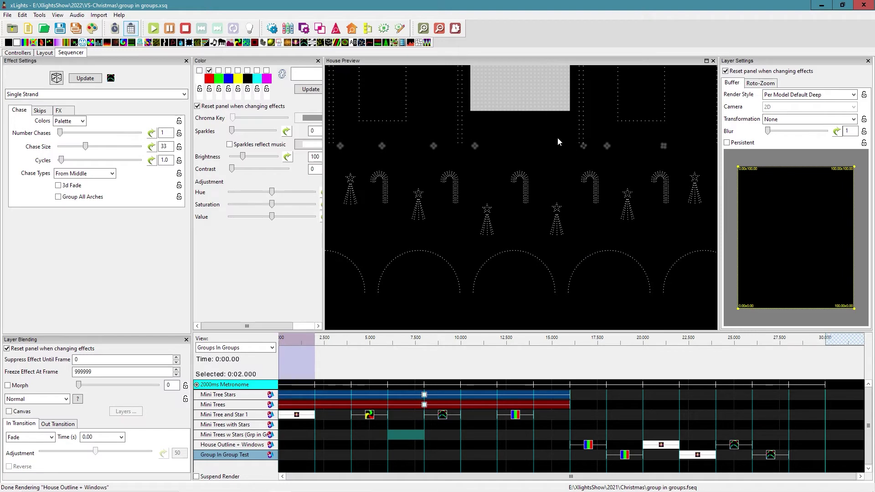
# Step: In Layout, view the members of the Mini Tree and Star 4 and Mini Trees groups
pyautogui.click(45, 52)
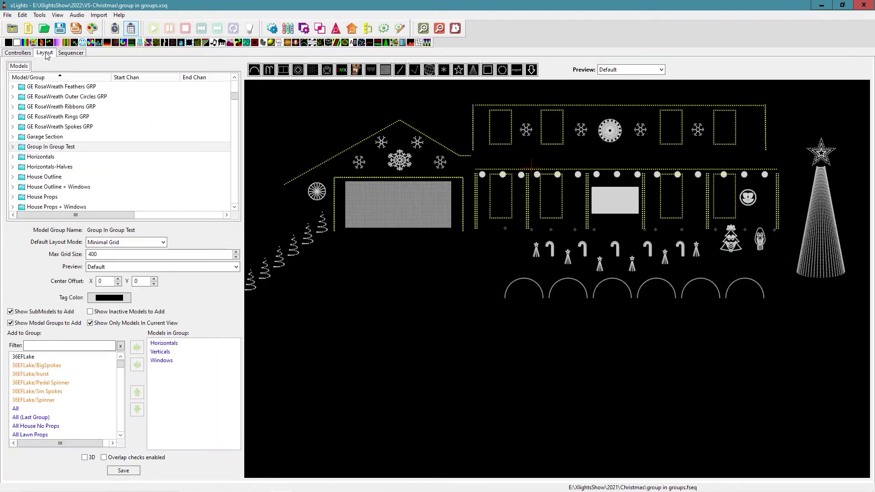
pyautogui.scroll(-15, 132, 154)
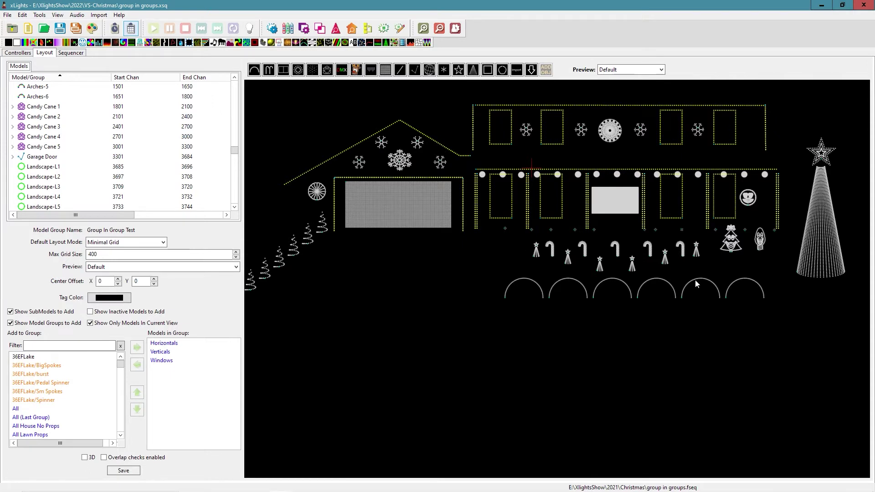
pyautogui.scroll(6, 92, 176)
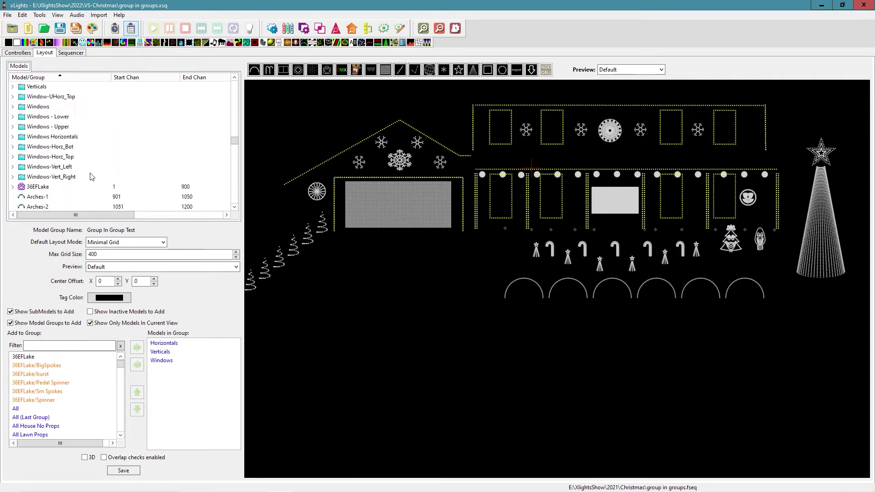
pyautogui.scroll(6, 77, 167)
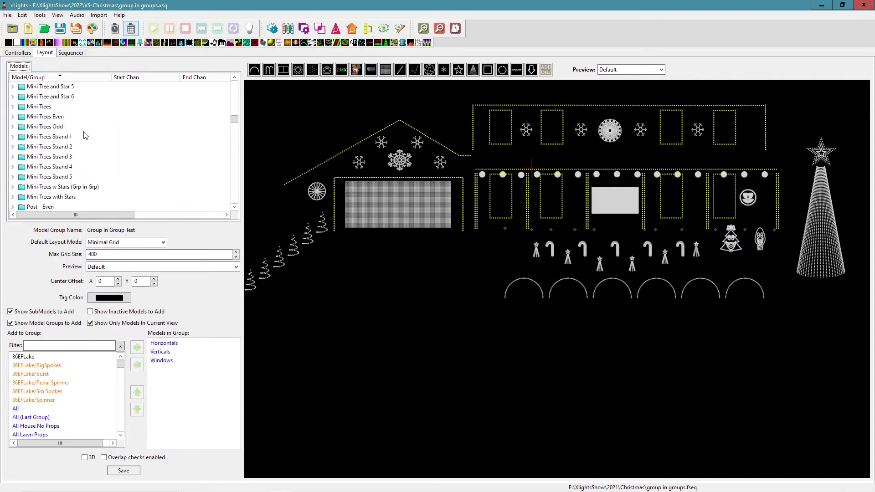
pyautogui.scroll(1, 29, 109)
pyautogui.click(29, 109)
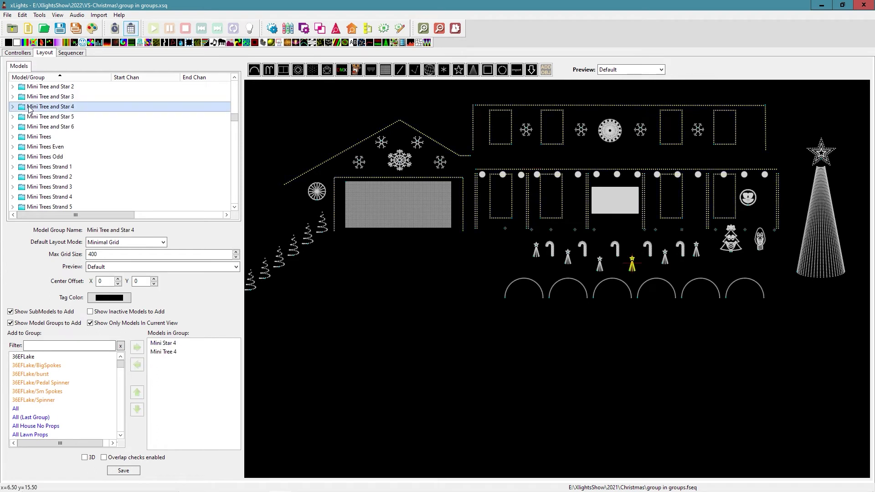
pyautogui.click(39, 137)
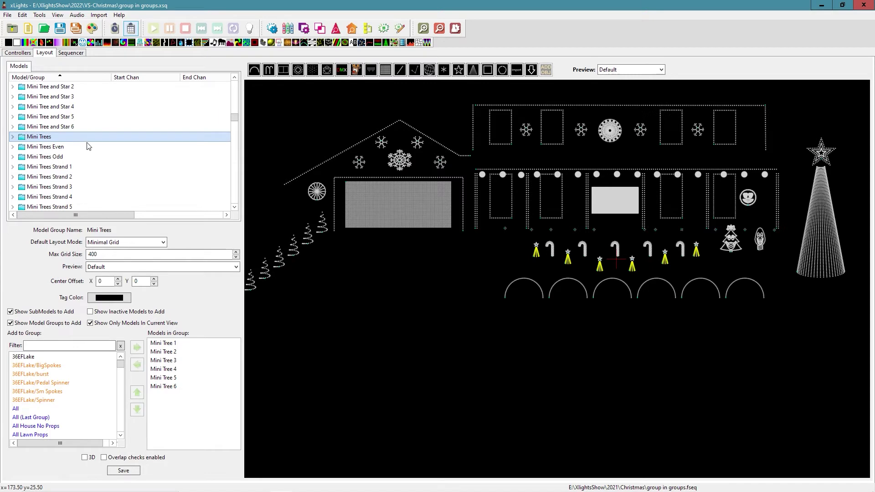
pyautogui.scroll(-2, 89, 148)
pyautogui.scroll(4, 87, 160)
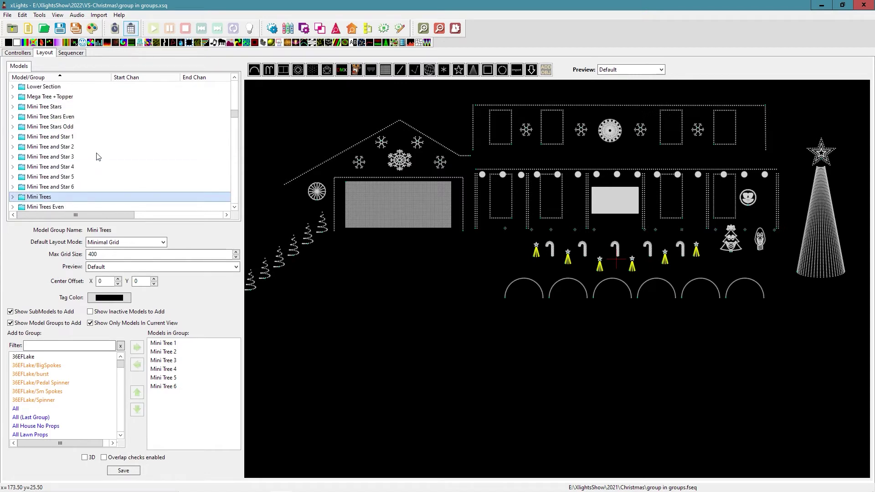
# Step: View the members of Mini Tree Stars, Mini Tree and Star 1, and Mini Tree and Star 2
pyautogui.click(45, 108)
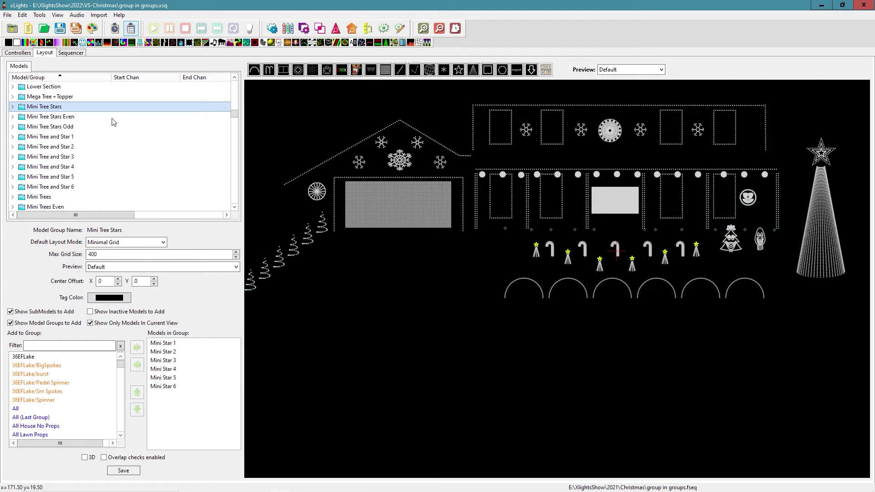
pyautogui.scroll(-2, 97, 135)
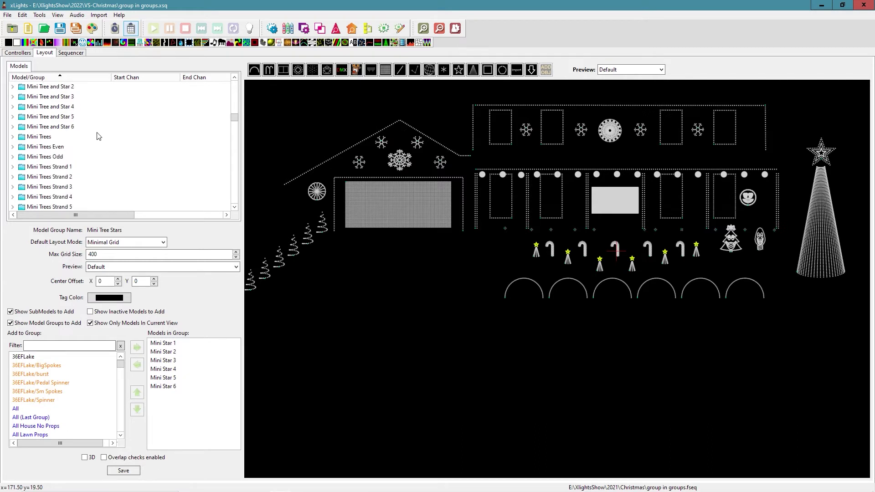
pyautogui.scroll(-1, 98, 136)
pyautogui.scroll(2, 92, 141)
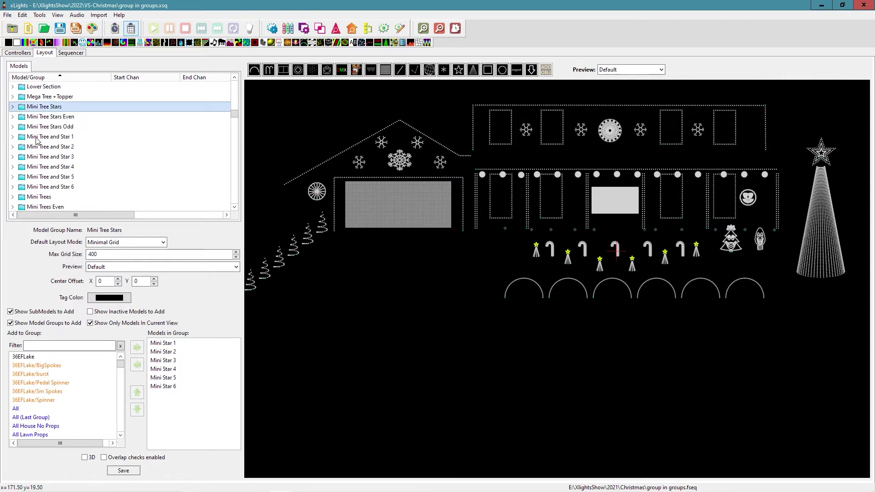
pyautogui.click(37, 139)
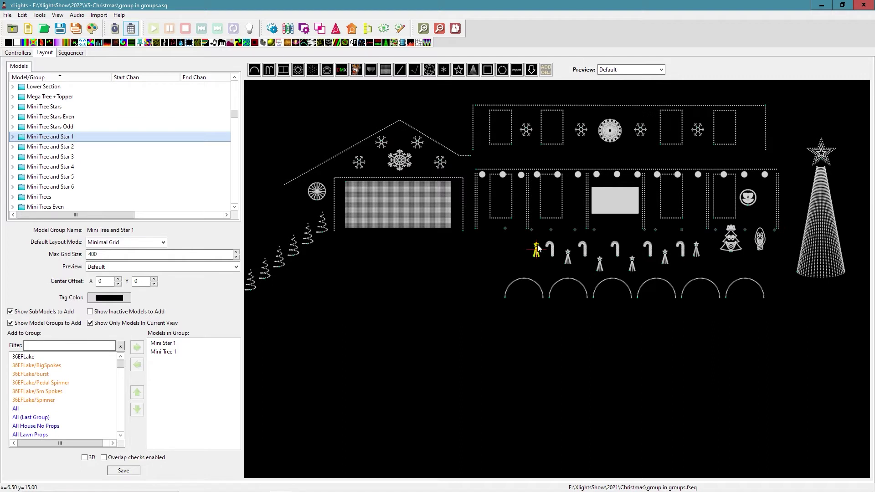
pyautogui.click(61, 148)
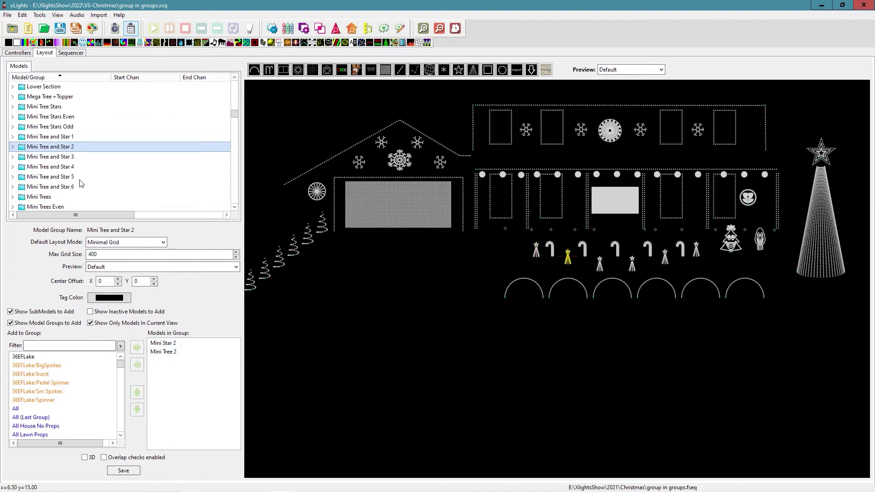
pyautogui.scroll(-1, 123, 165)
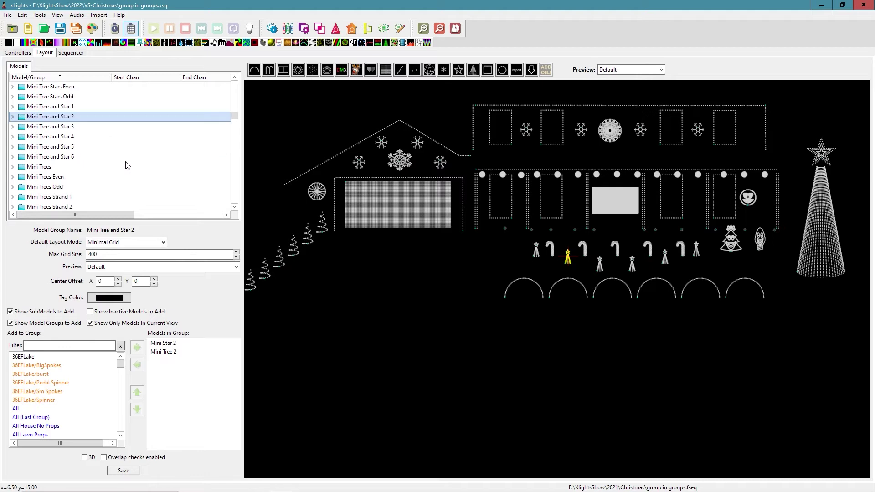
pyautogui.scroll(-2, 127, 166)
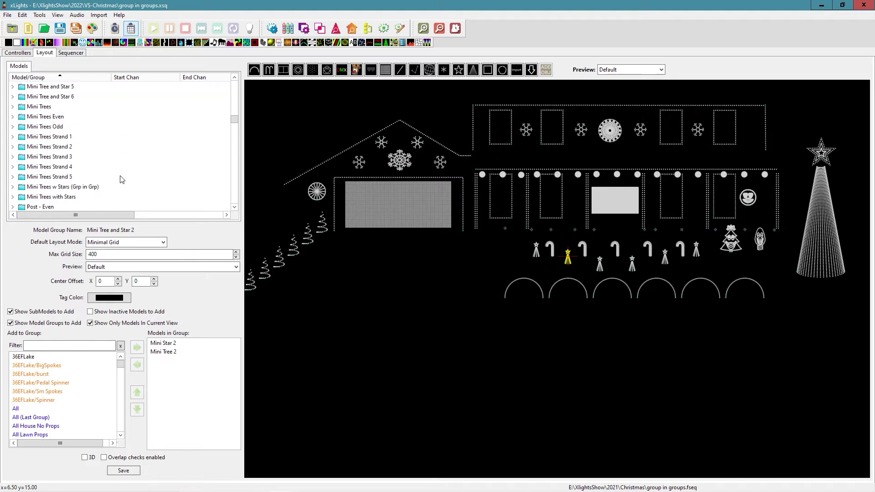
# Step: View Mini Trees w Stars (Grp in Grp) members and check Mini Tree and Star 6 holds Mini Star 6 and Mini Tree 6
pyautogui.click(46, 198)
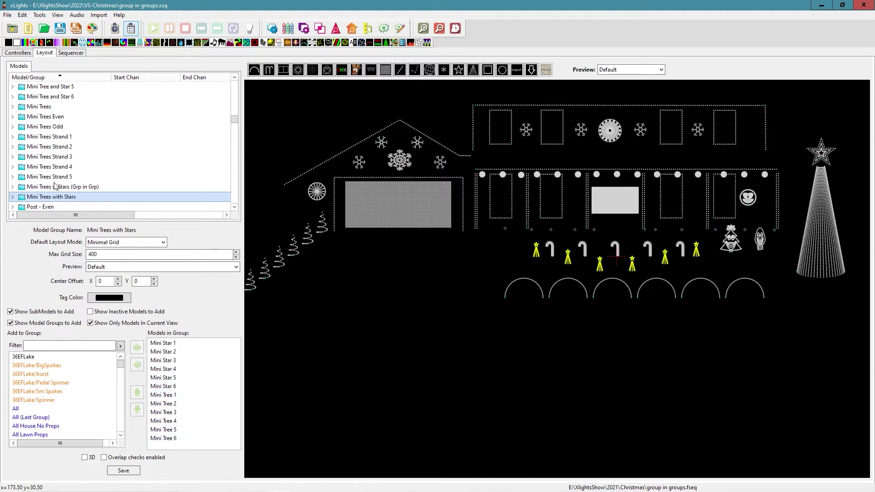
pyautogui.click(100, 188)
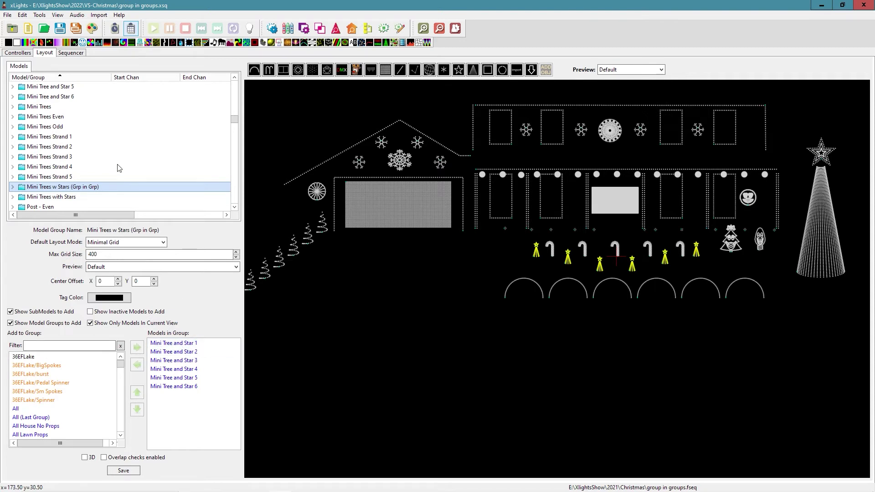
pyautogui.click(65, 97)
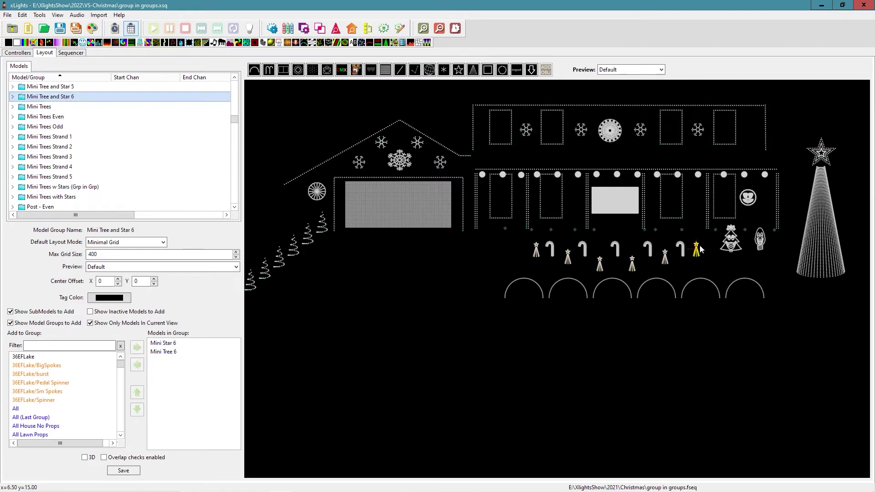
pyautogui.click(73, 188)
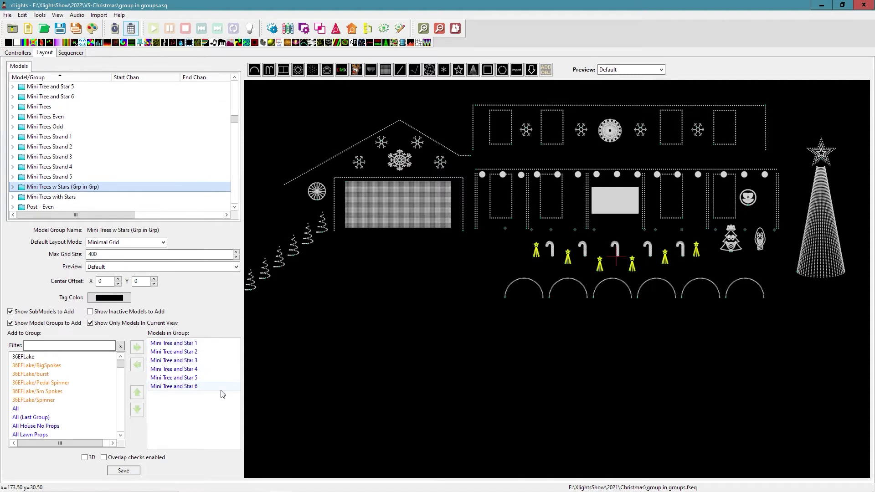
# Step: In the Sequencer, select the Mini Tree and Star 1 Shockwave, then the empty slot after it on Mini Trees with Stars
pyautogui.click(72, 54)
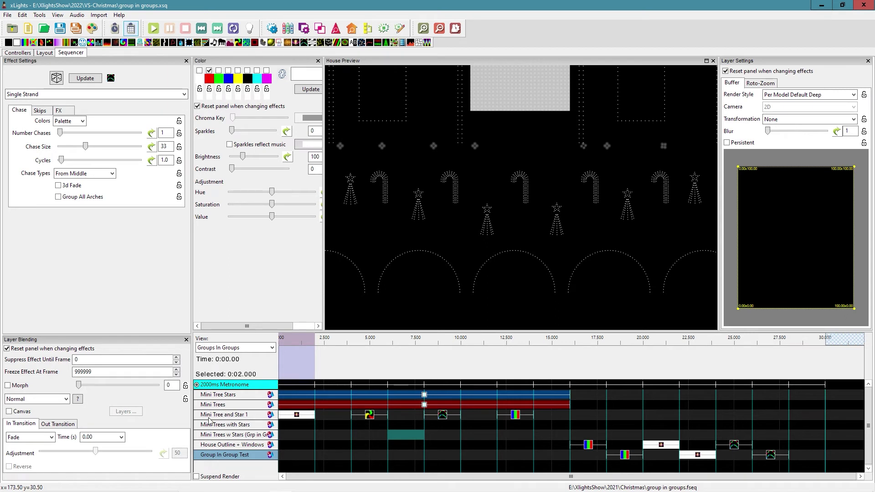
pyautogui.click(297, 416)
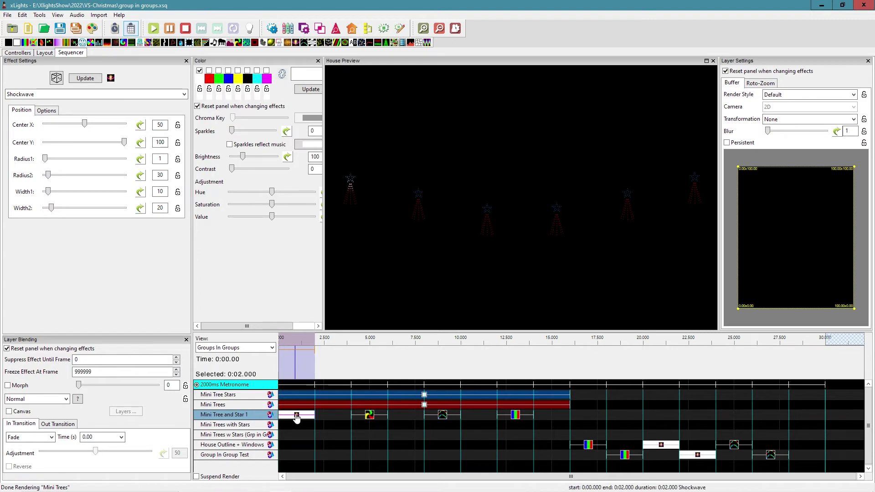
pyautogui.click(329, 424)
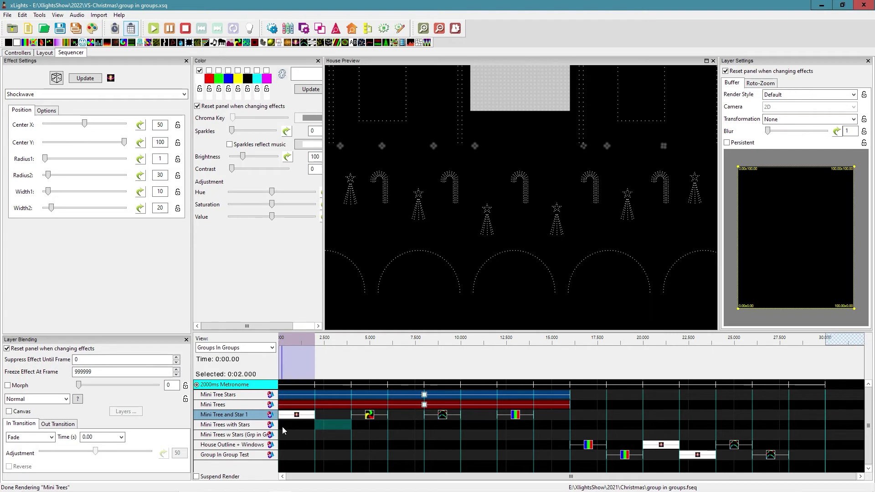
pyautogui.hotkey('ctrl', 'v')
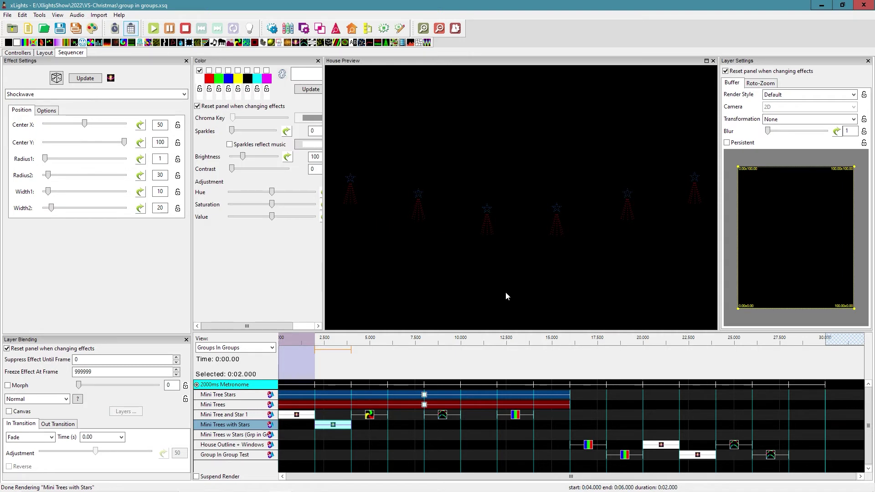
pyautogui.click(163, 178)
pyautogui.moveTo(48, 181); pyautogui.dragTo(63, 180)
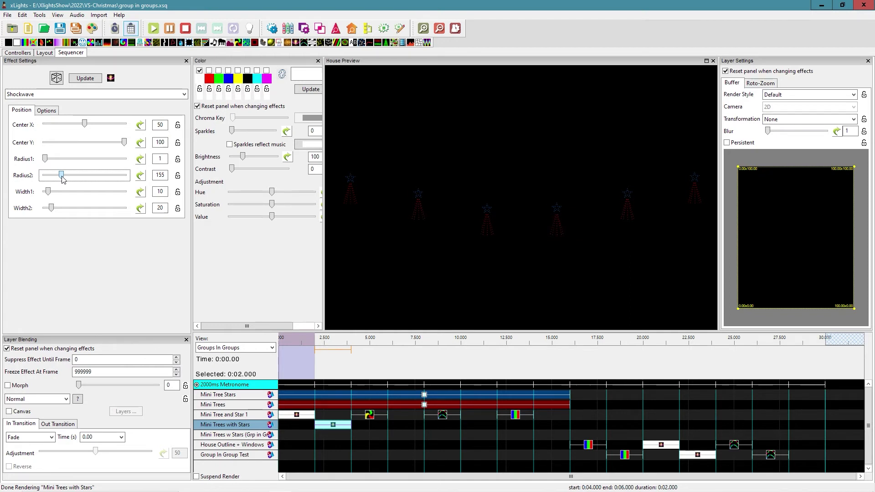
pyautogui.moveTo(63, 179); pyautogui.dragTo(77, 180)
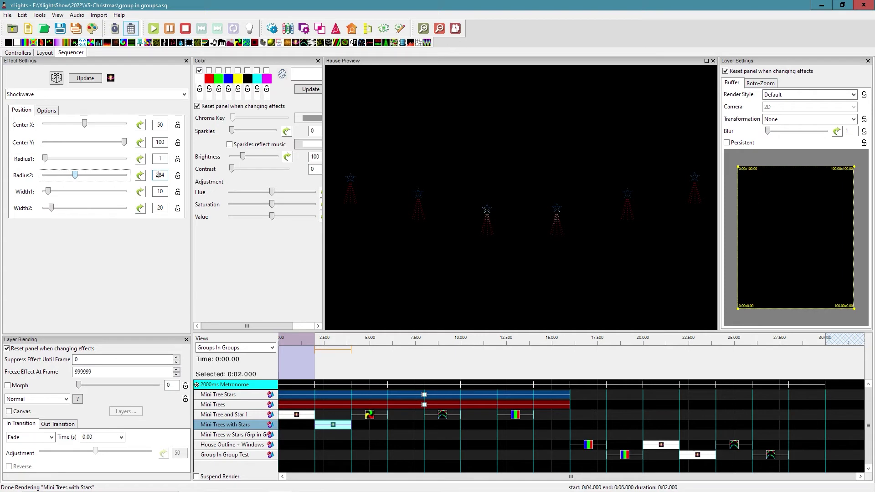
pyautogui.press('Tab')
pyautogui.write('30')
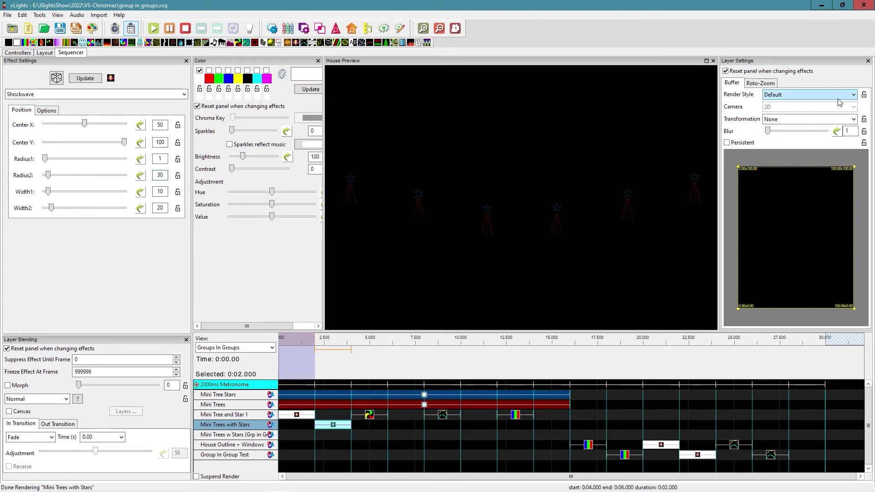
# Step: Set the 2–4 s Shockwave on Mini Trees with Stars to Per Model Default, comparing with Mini Tree and Star 1
pyautogui.click(825, 94)
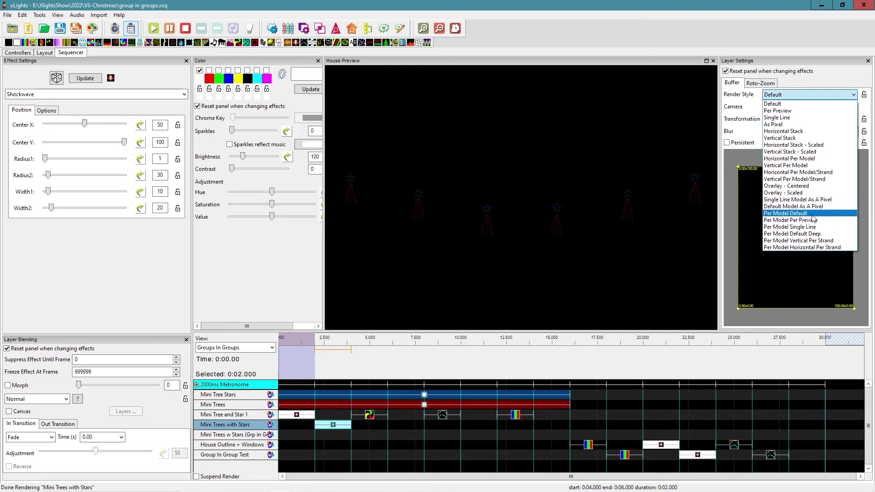
pyautogui.click(811, 214)
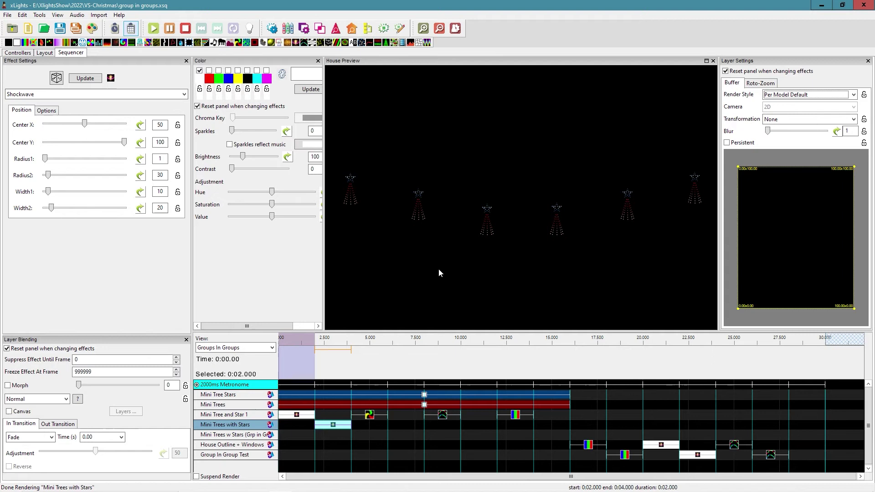
pyautogui.click(298, 416)
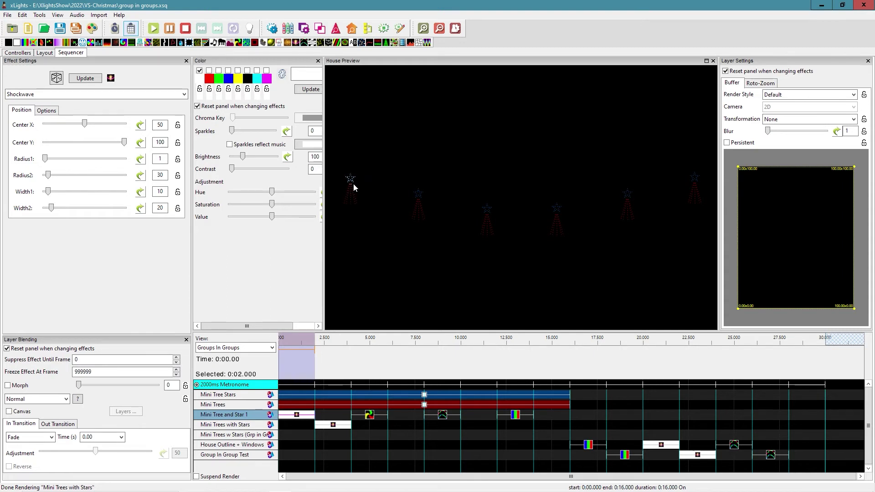
pyautogui.click(334, 424)
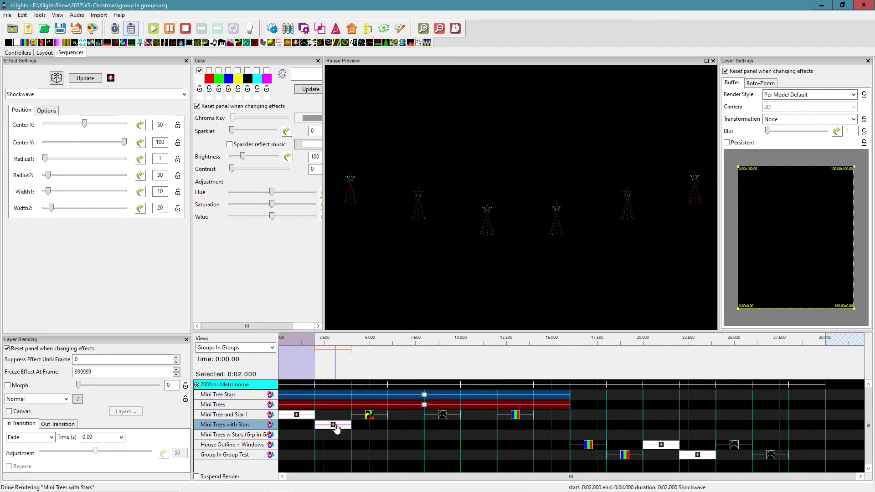
# Step: Drop the 2–4 s Shockwave one row lower onto Mini Trees w Stars (Grp in Grp), then select the Pinwheel
pyautogui.moveTo(335, 427); pyautogui.dragTo(335, 437)
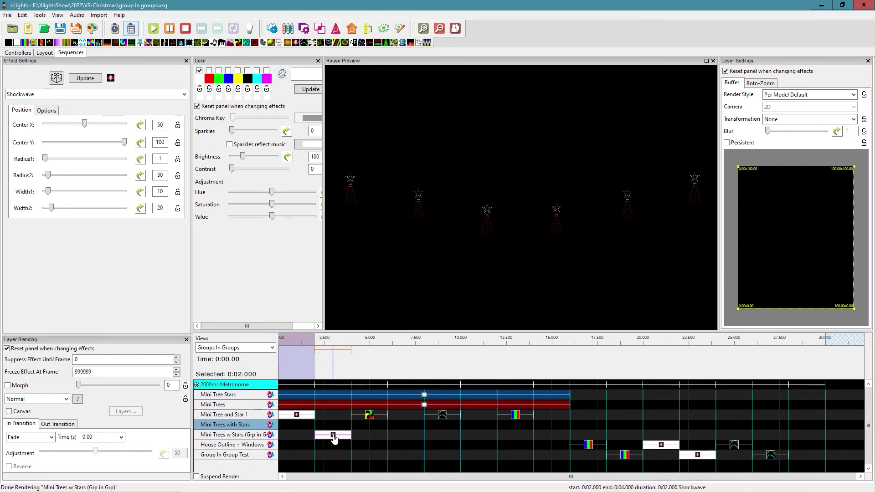
pyautogui.click(369, 414)
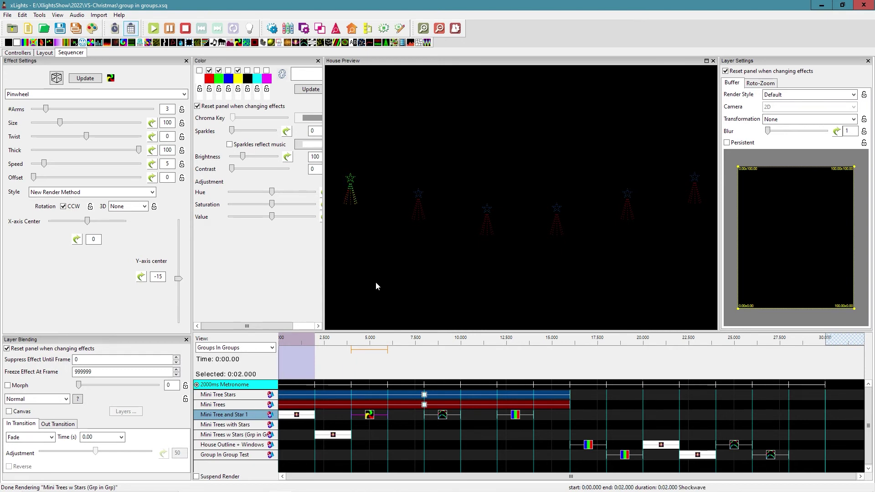
# Step: Add a 6–8 s Pinwheel with Per Model Default render style and shift it onto the Grp in Grp row
pyautogui.click(401, 421)
pyautogui.doubleClick(401, 420)
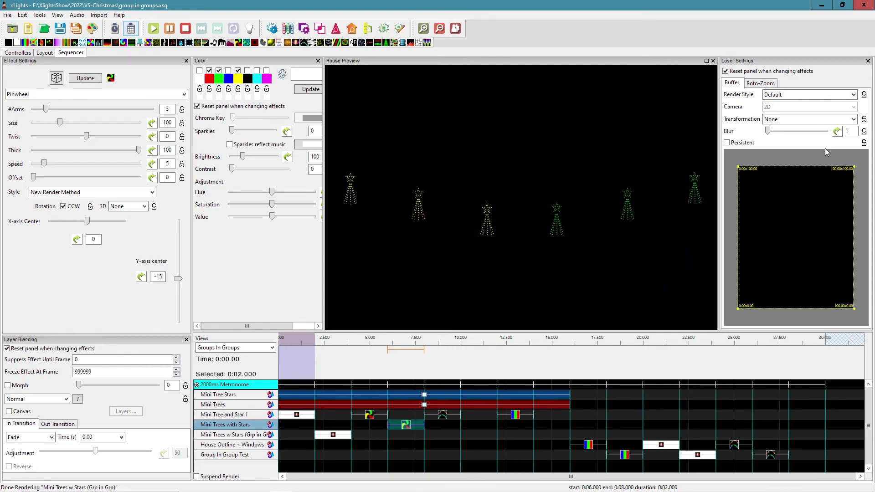
pyautogui.click(766, 96)
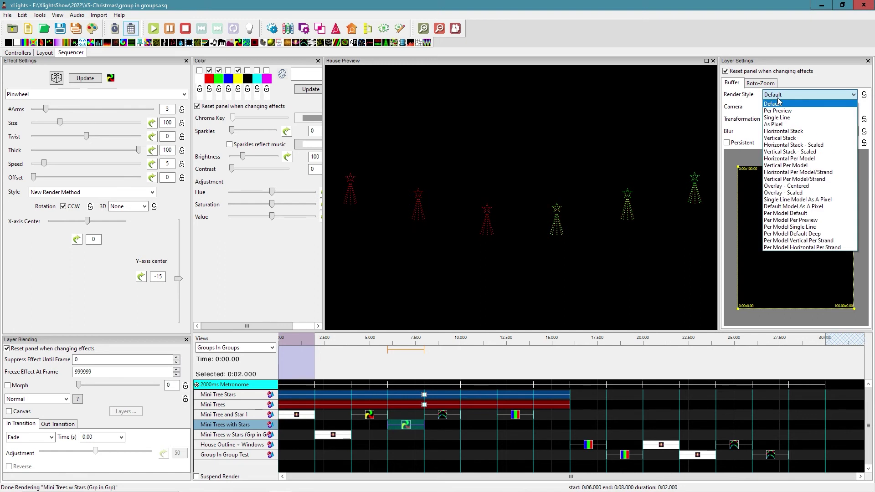
pyautogui.click(797, 214)
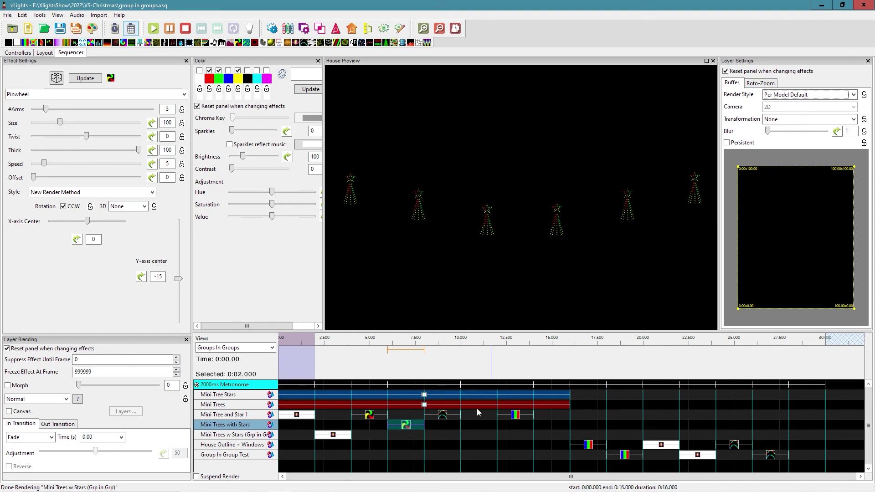
pyautogui.click(406, 426)
pyautogui.moveTo(406, 425); pyautogui.dragTo(406, 435)
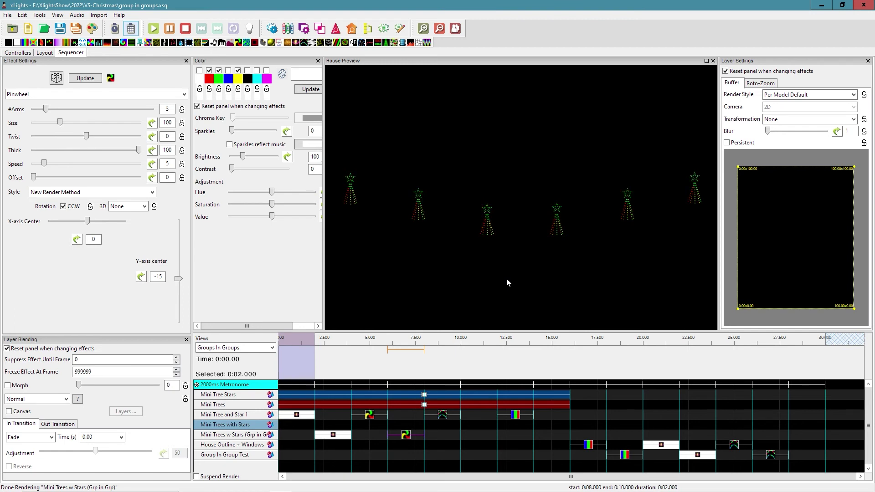
# Step: Paste the Single Strand at 10–12 s with Per Model Default style, then drag it onto the Grp in Grp row
pyautogui.click(442, 415)
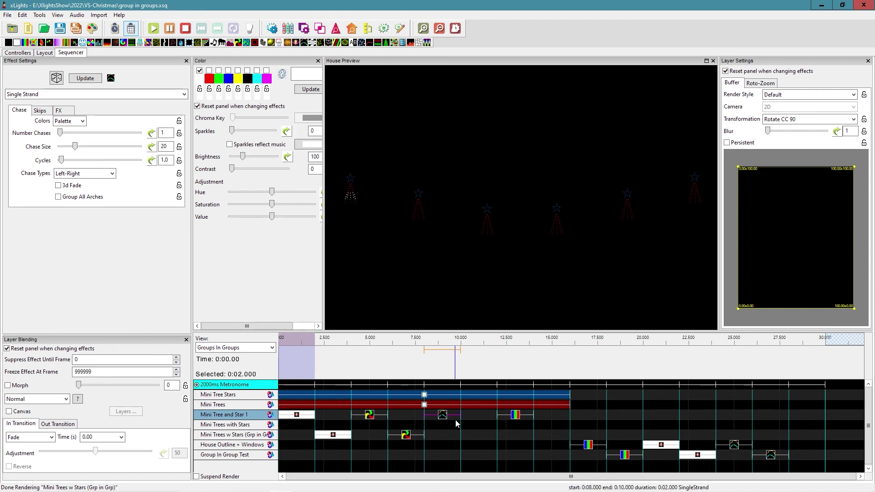
pyautogui.click(473, 428)
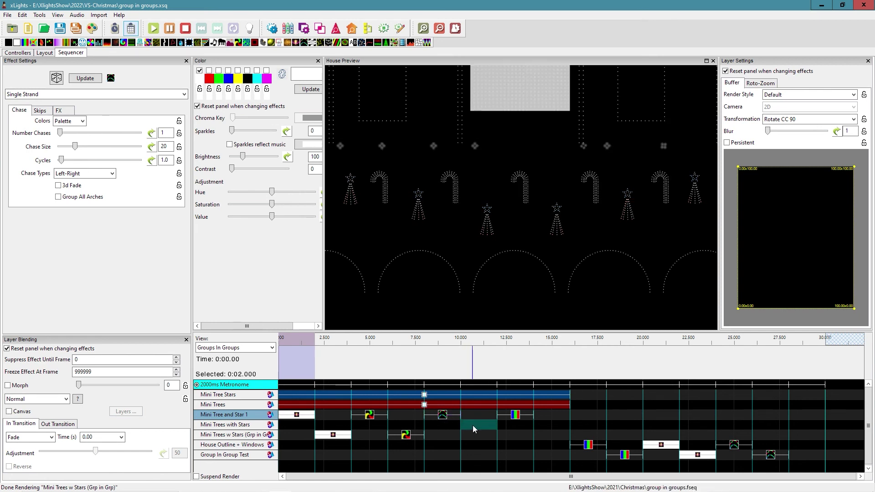
pyautogui.hotkey('ctrl', 'v')
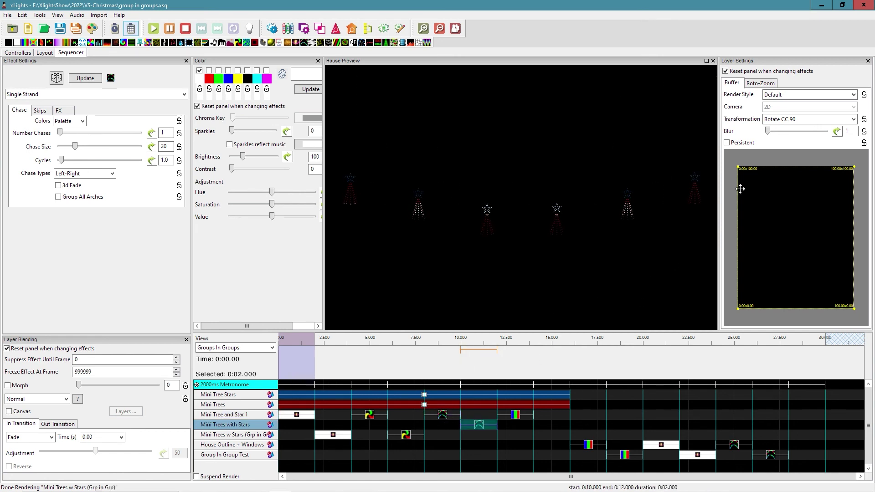
pyautogui.click(808, 98)
pyautogui.click(802, 213)
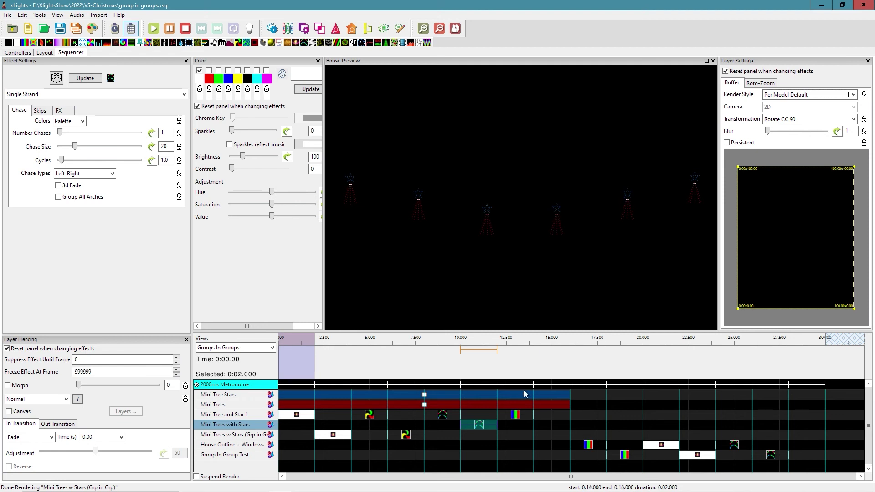
pyautogui.click(479, 429)
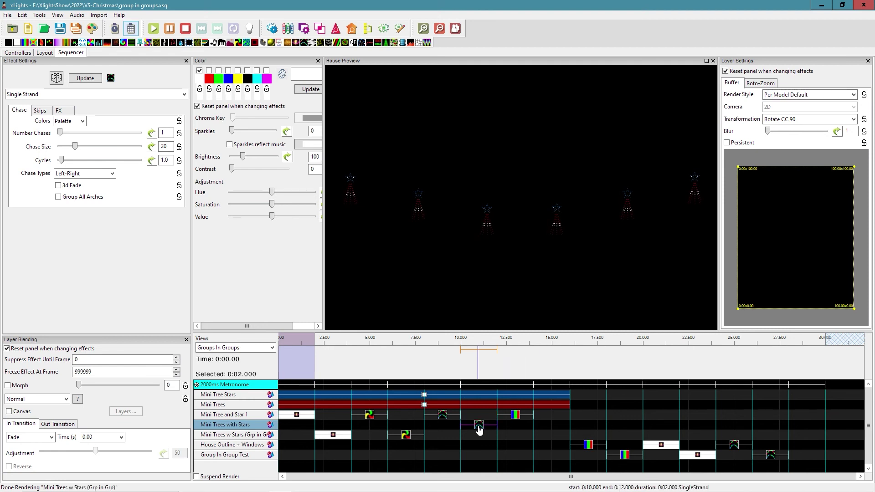
pyautogui.moveTo(479, 429); pyautogui.dragTo(479, 432)
# Step: Paste Bars at 14–16 s with Per Model Default style, then drag it onto the Grp in Grp row
pyautogui.click(516, 415)
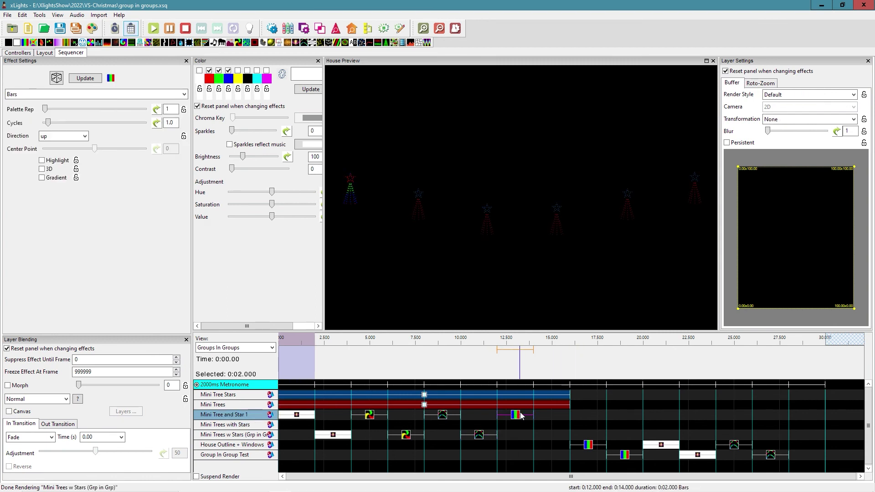
pyautogui.click(540, 427)
pyautogui.hotkey('ctrl', 'v')
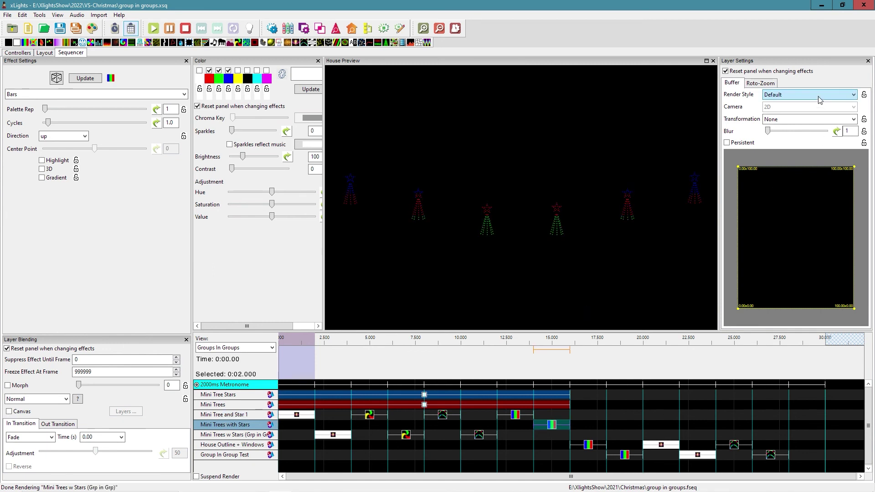
pyautogui.click(806, 94)
pyautogui.click(806, 213)
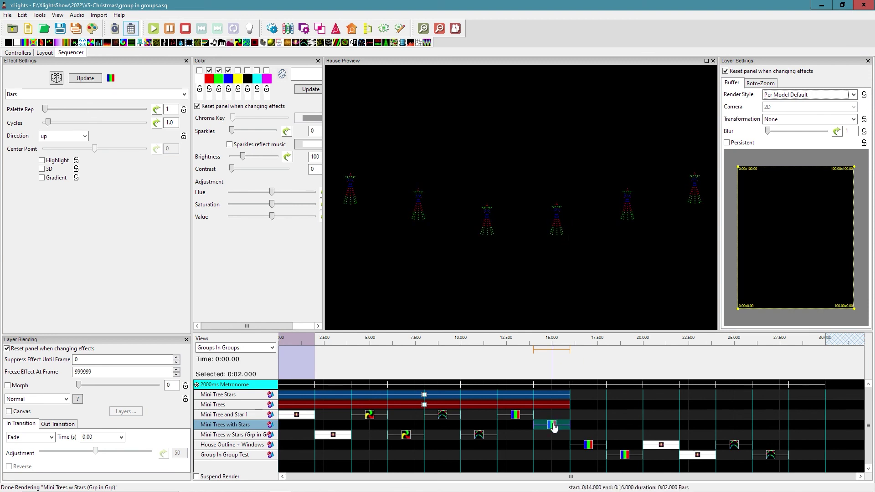
pyautogui.moveTo(556, 425); pyautogui.dragTo(555, 434)
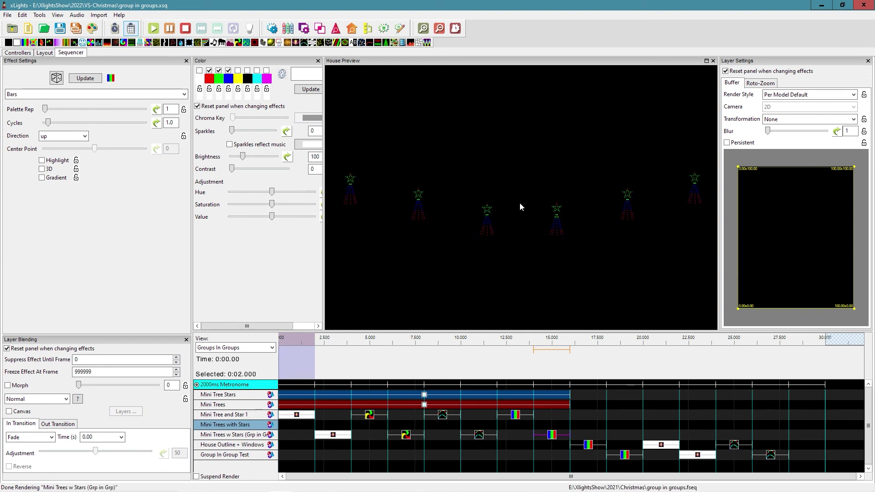